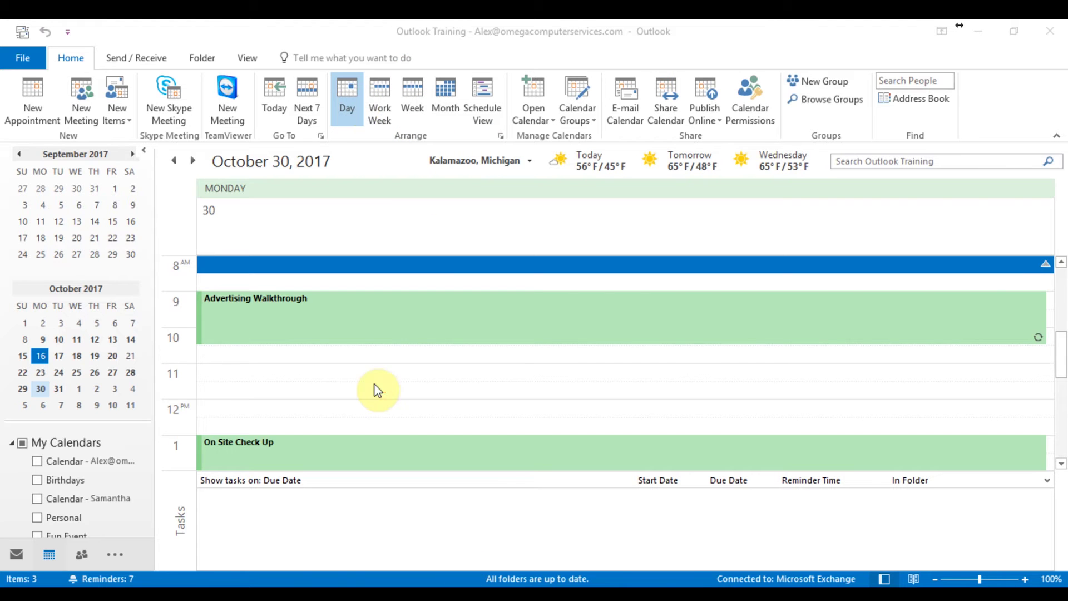
# - Cycle the calendar through Work Week, Week, Month and Schedule views for October 15–21, 2017
pyautogui.scroll(1, 374, 389)
pyautogui.scroll(-2, 375, 389)
pyautogui.scroll(2, 375, 389)
pyautogui.scroll(-2, 375, 385)
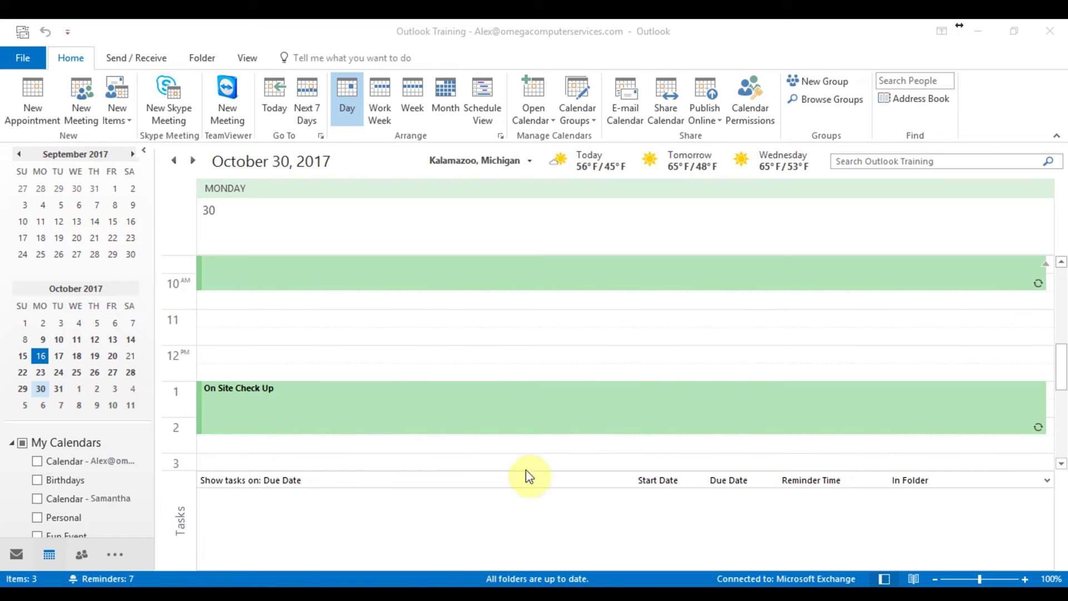
pyautogui.click(382, 89)
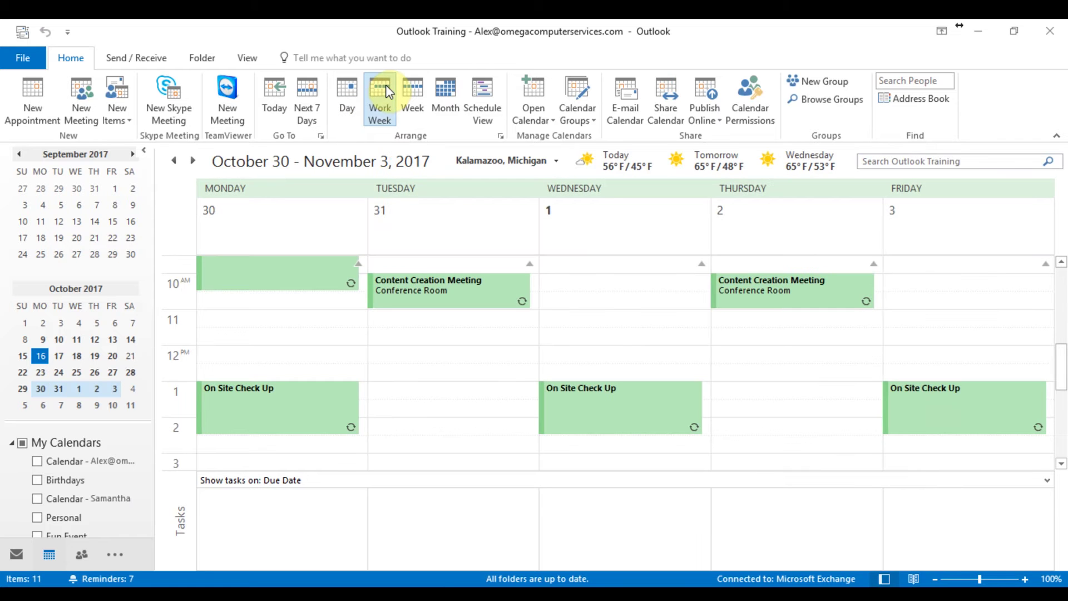
pyautogui.click(409, 92)
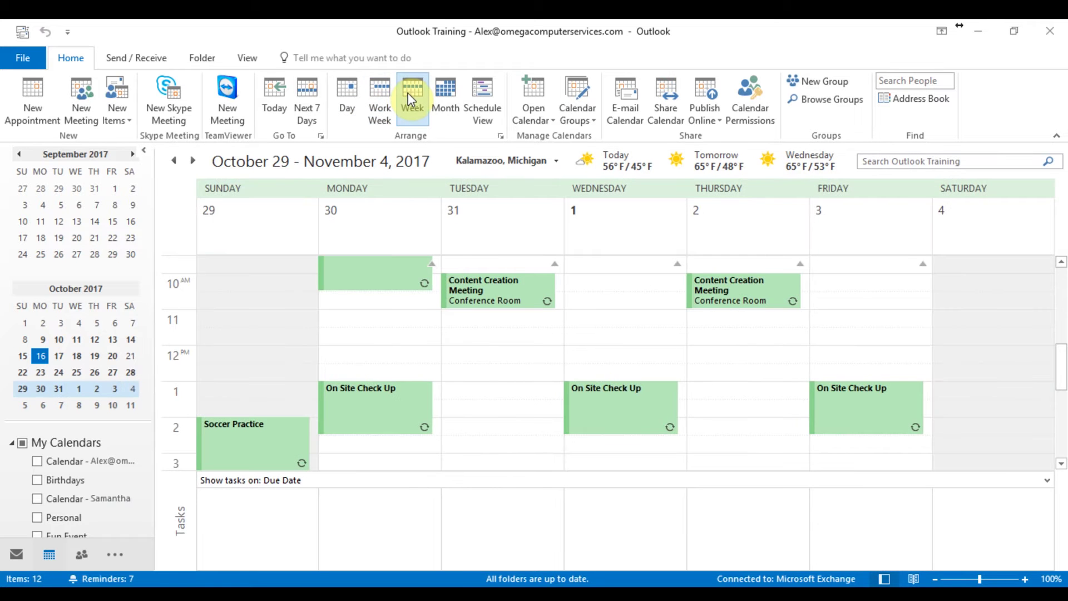
pyautogui.click(446, 95)
pyautogui.scroll(2, 767, 369)
pyautogui.scroll(-4, 770, 374)
pyautogui.scroll(1, 764, 389)
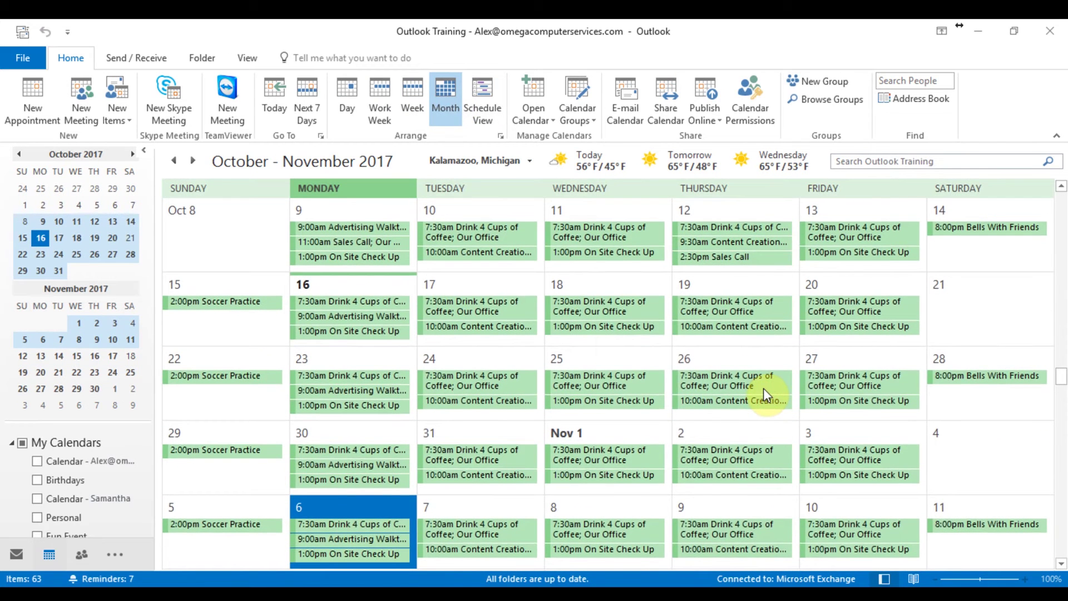
pyautogui.click(478, 112)
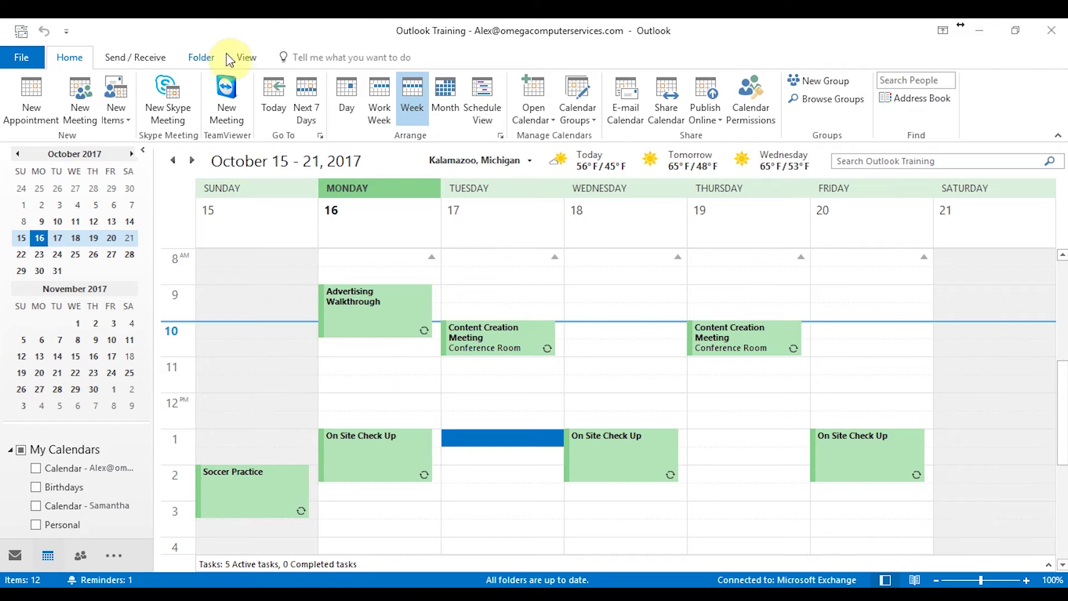
# - Change the calendar colour from green to orange using the View tab's Color options
pyautogui.click(244, 58)
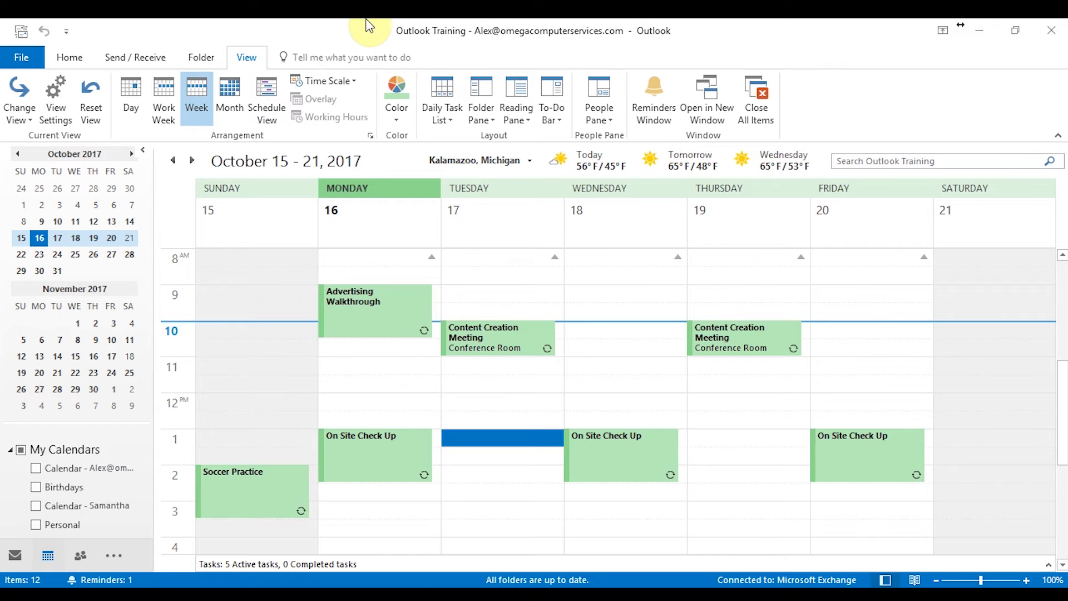
pyautogui.click(388, 89)
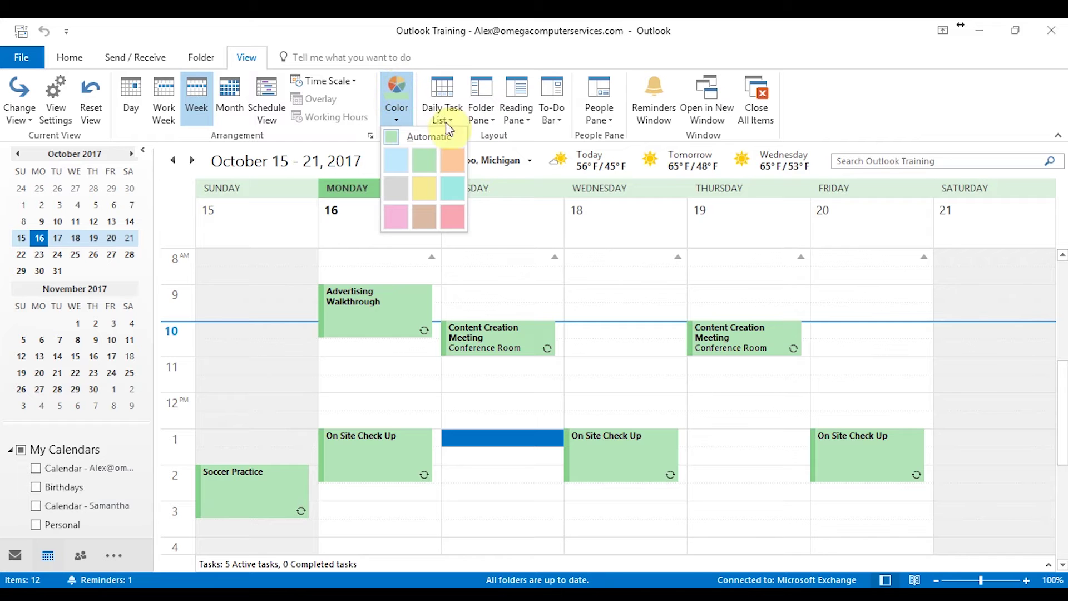
pyautogui.click(453, 162)
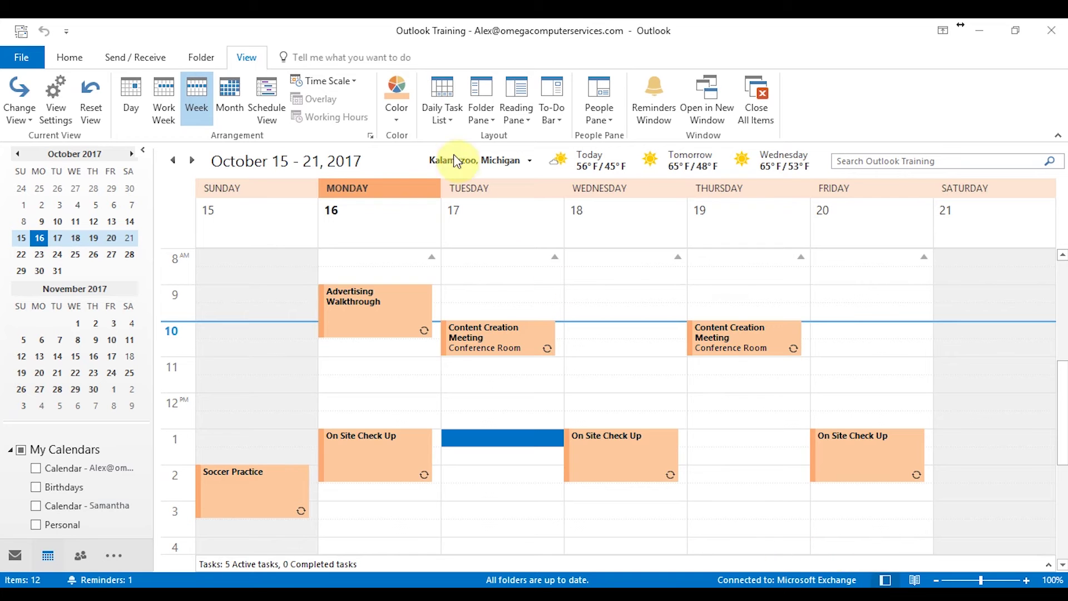
pyautogui.click(450, 119)
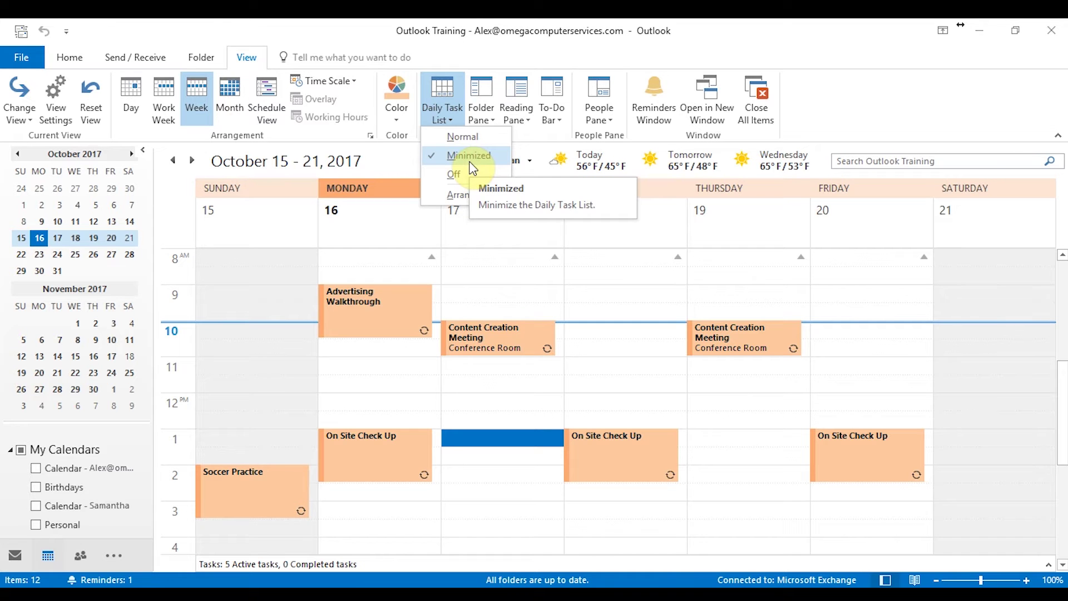
pyautogui.click(468, 137)
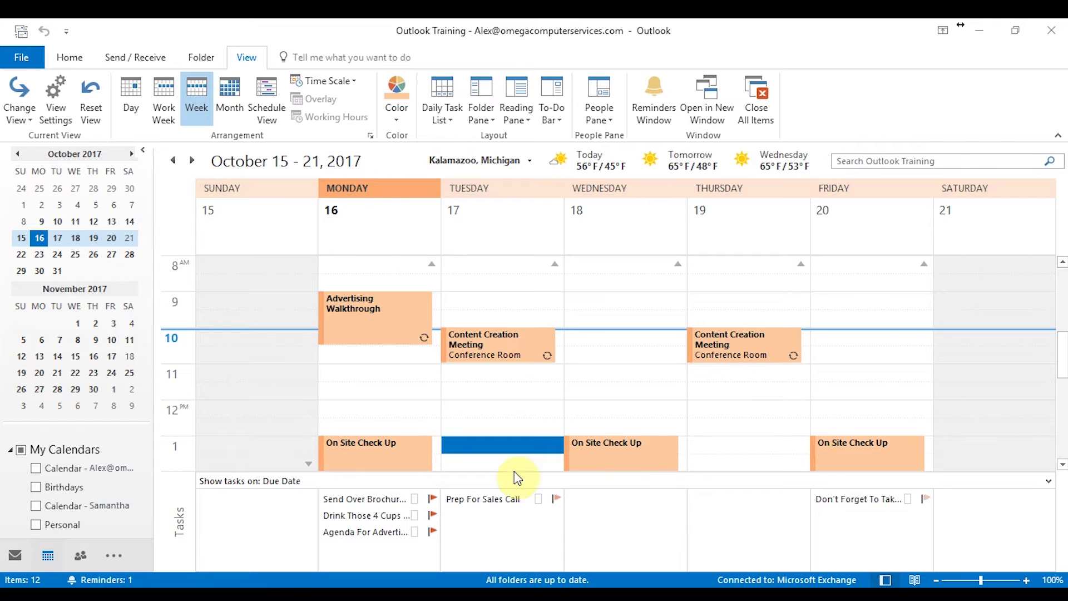
pyautogui.click(438, 118)
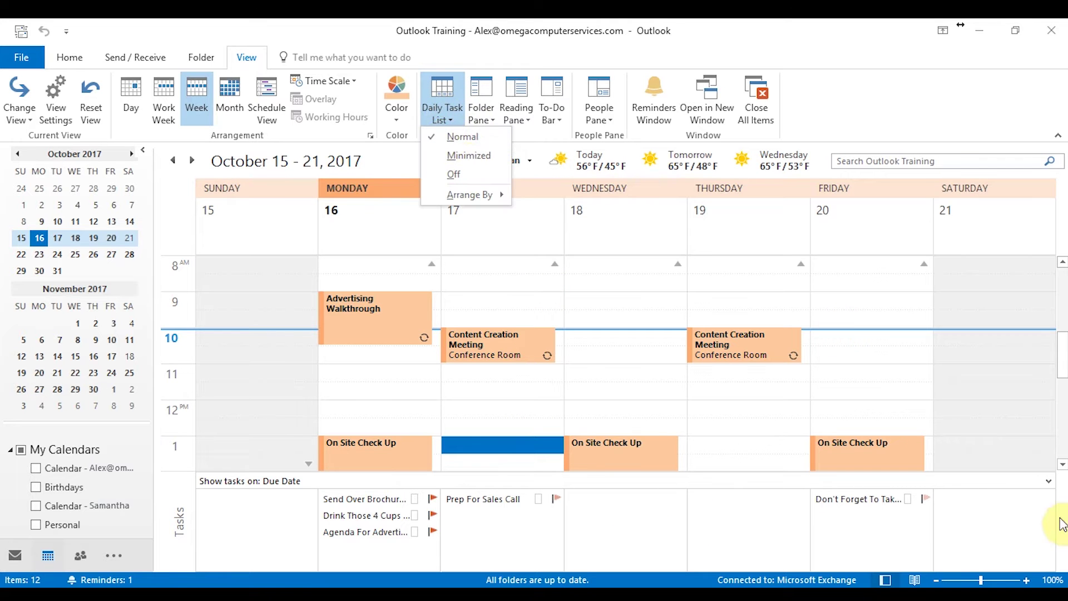
pyautogui.click(1047, 481)
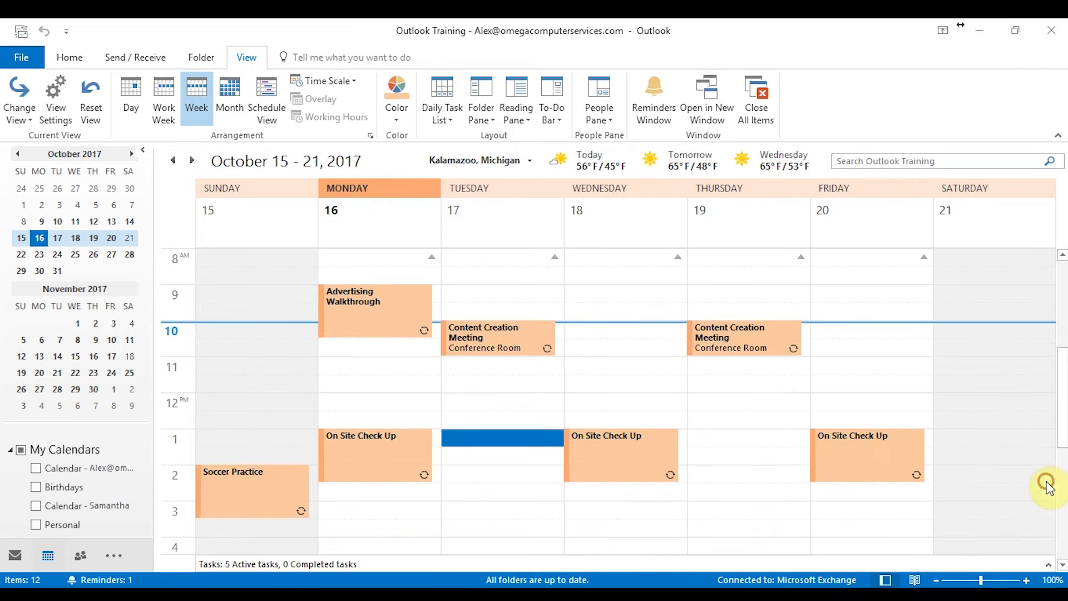
pyautogui.click(1048, 564)
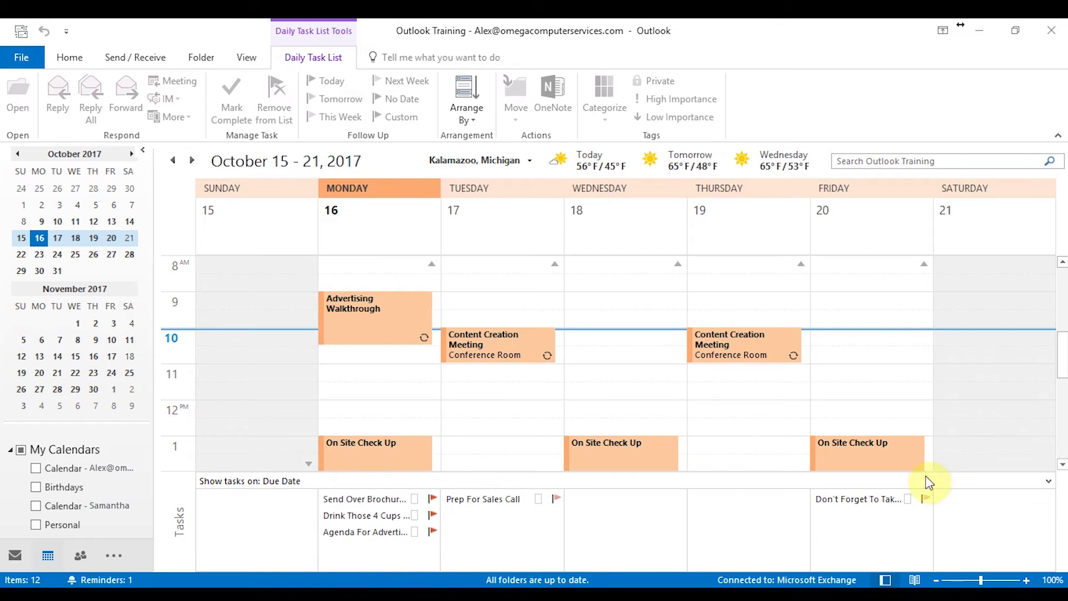
pyautogui.click(1049, 481)
pyautogui.click(503, 417)
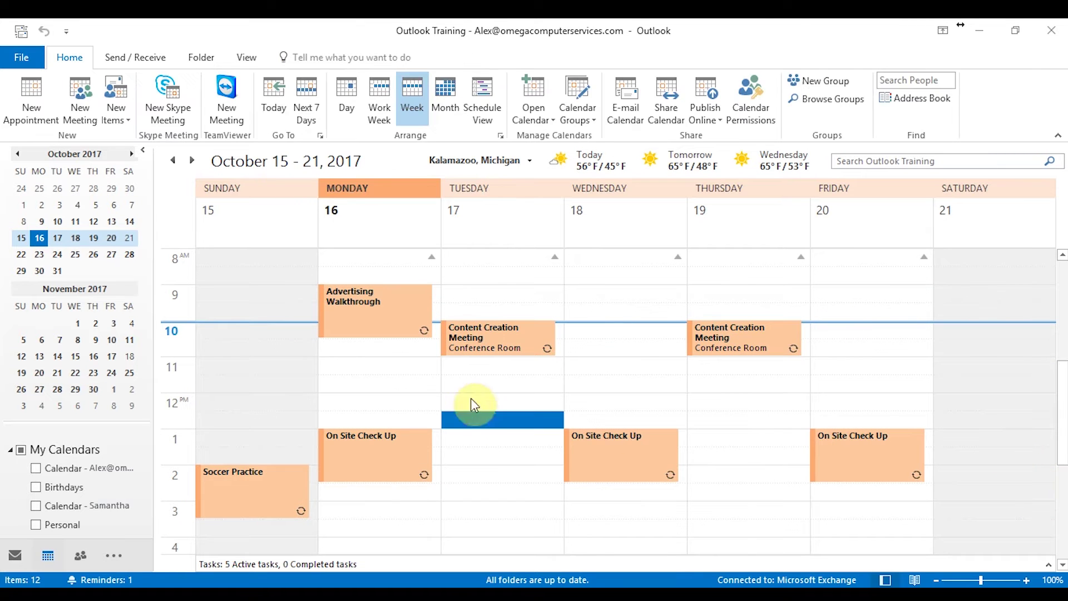
pyautogui.click(256, 58)
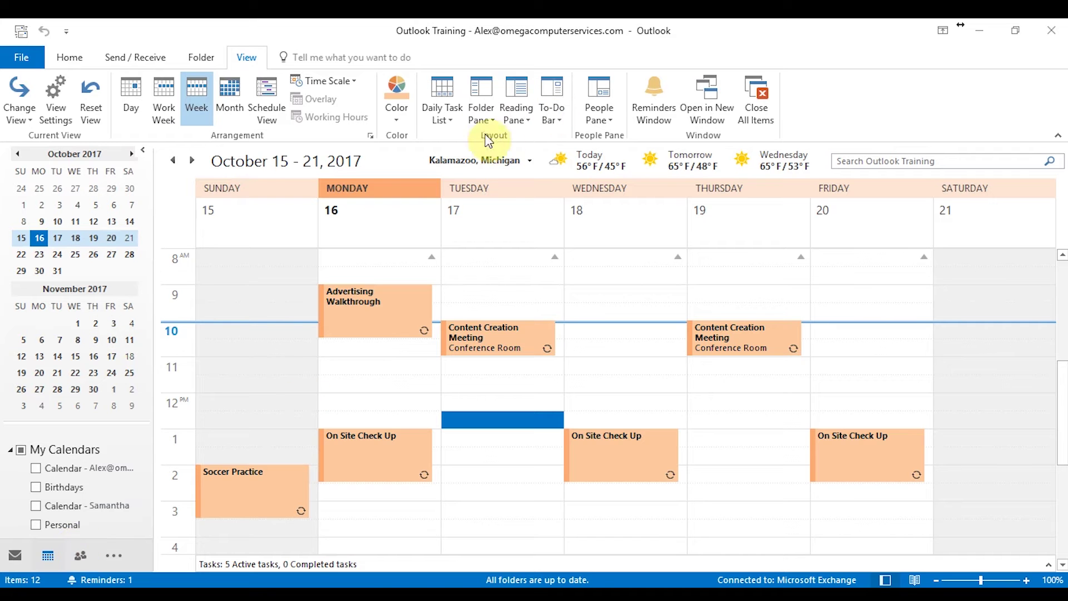
pyautogui.click(484, 111)
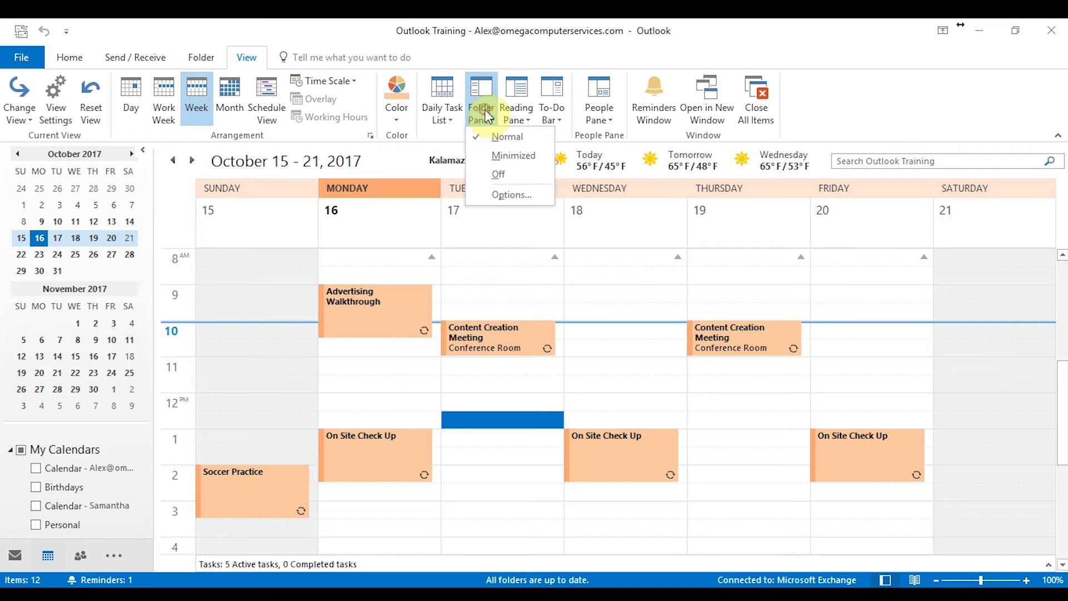
pyautogui.click(512, 155)
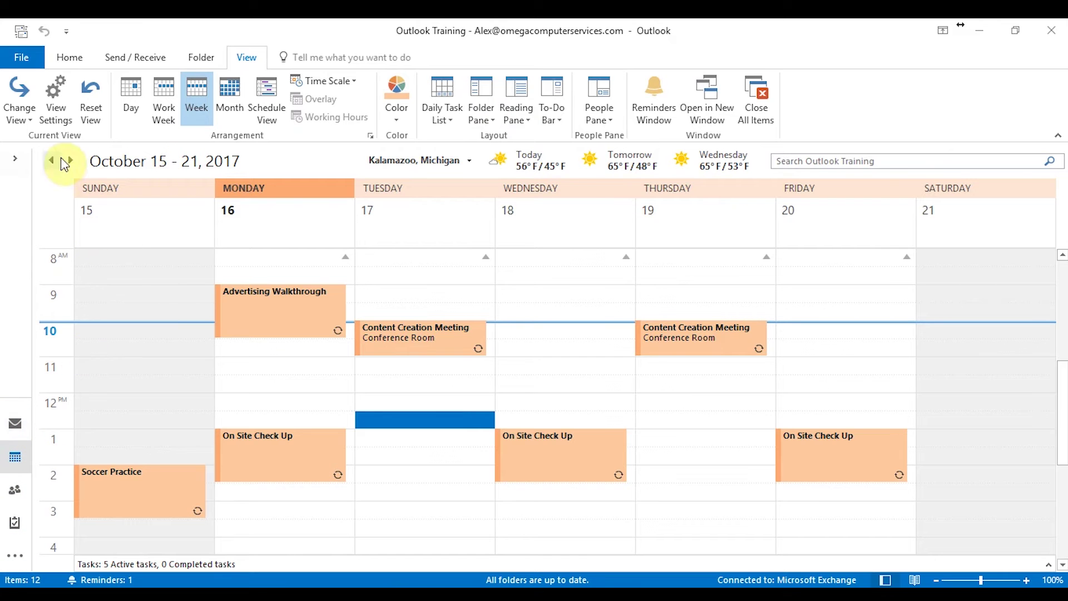
pyautogui.click(23, 161)
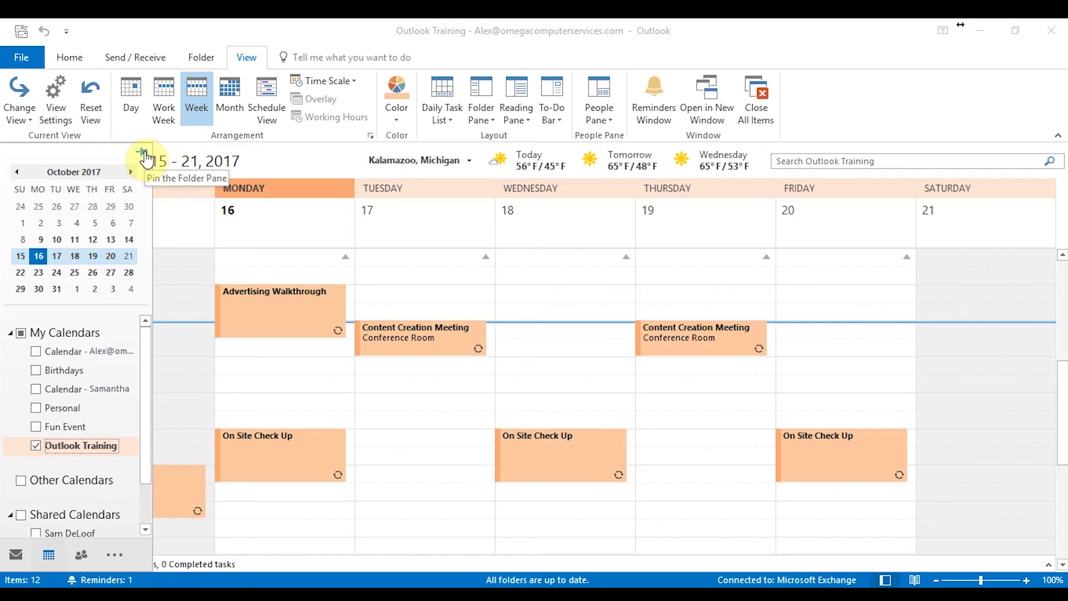
pyautogui.click(144, 155)
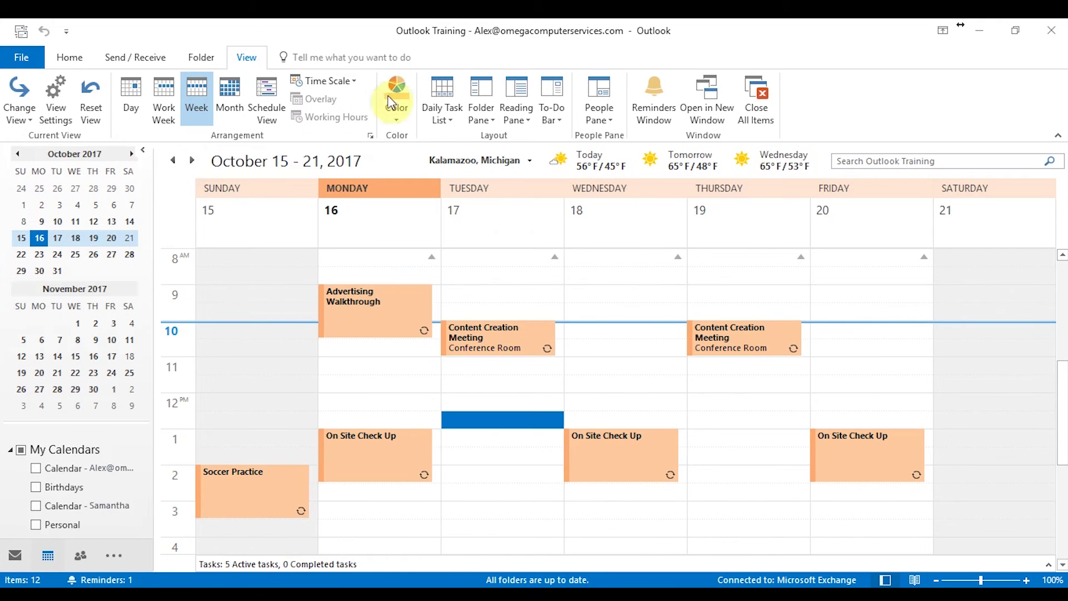
pyautogui.click(551, 124)
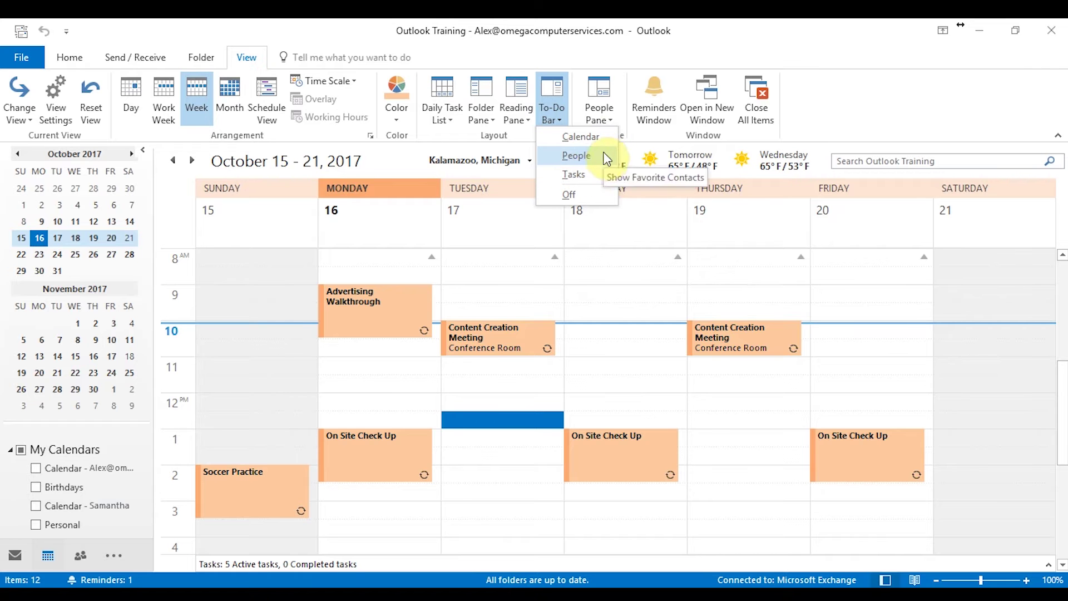
pyautogui.click(600, 175)
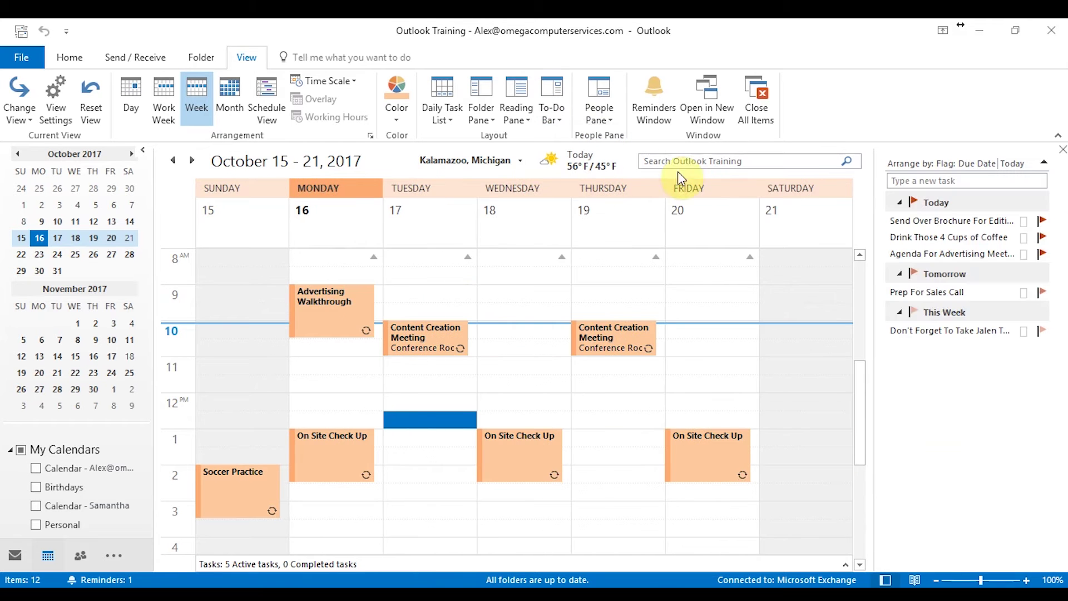
pyautogui.click(1063, 151)
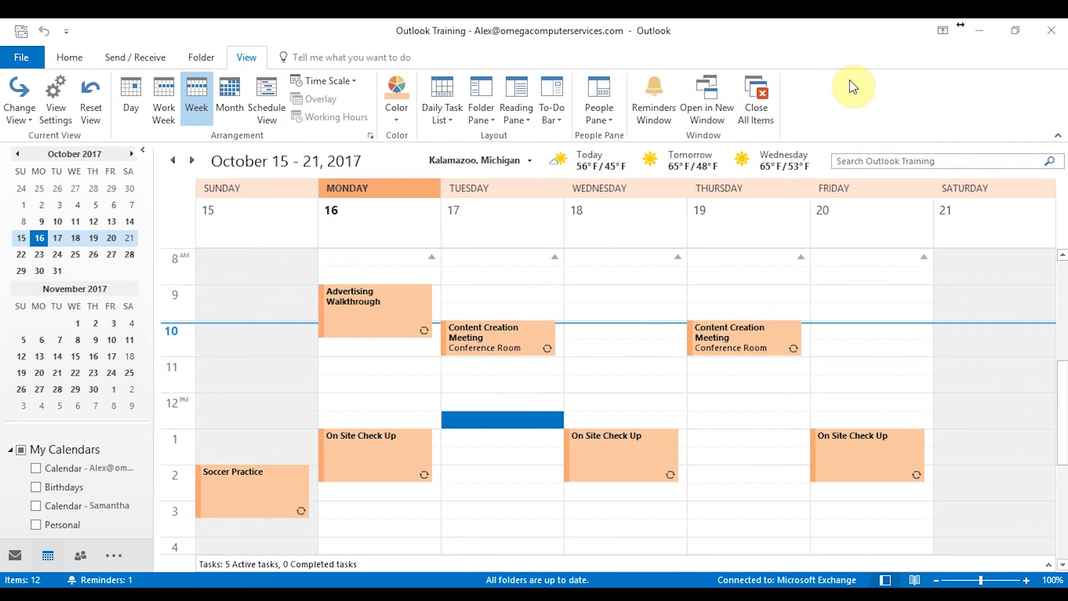
# - Open the Reminders window and close the overdue Advertising Walkthrough reminder
pyautogui.click(652, 122)
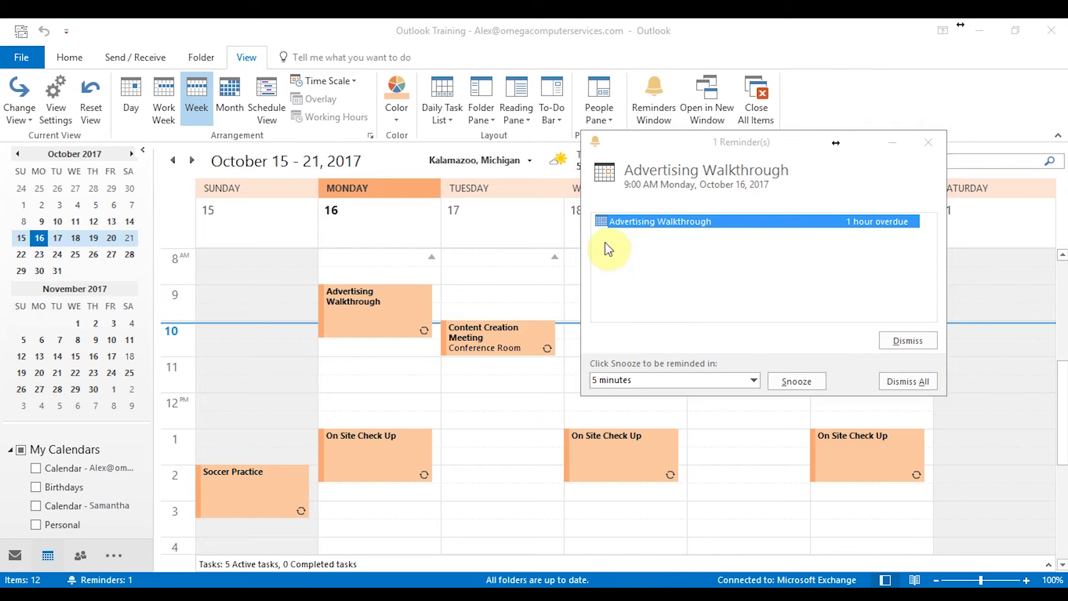
pyautogui.click(868, 216)
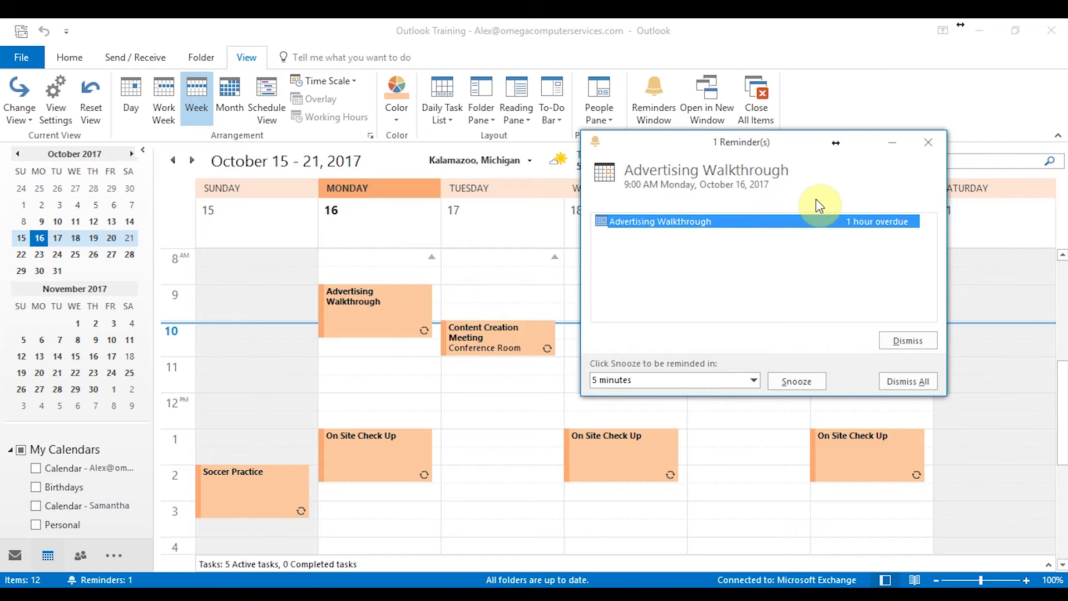
pyautogui.click(922, 145)
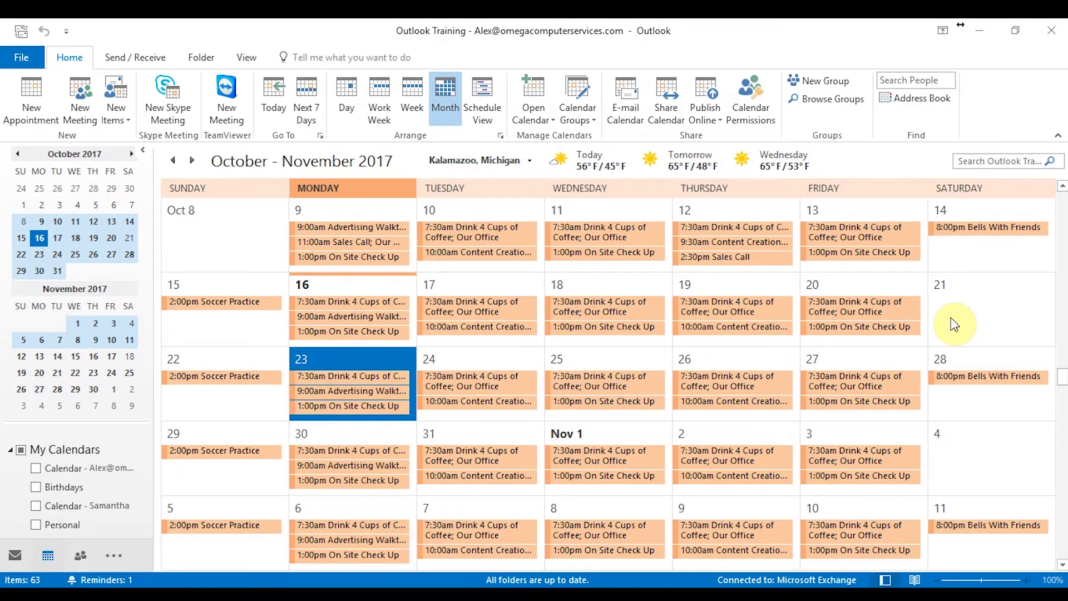
# - Open the calendar search tools and view, then close, the More properties list
pyautogui.click(1006, 160)
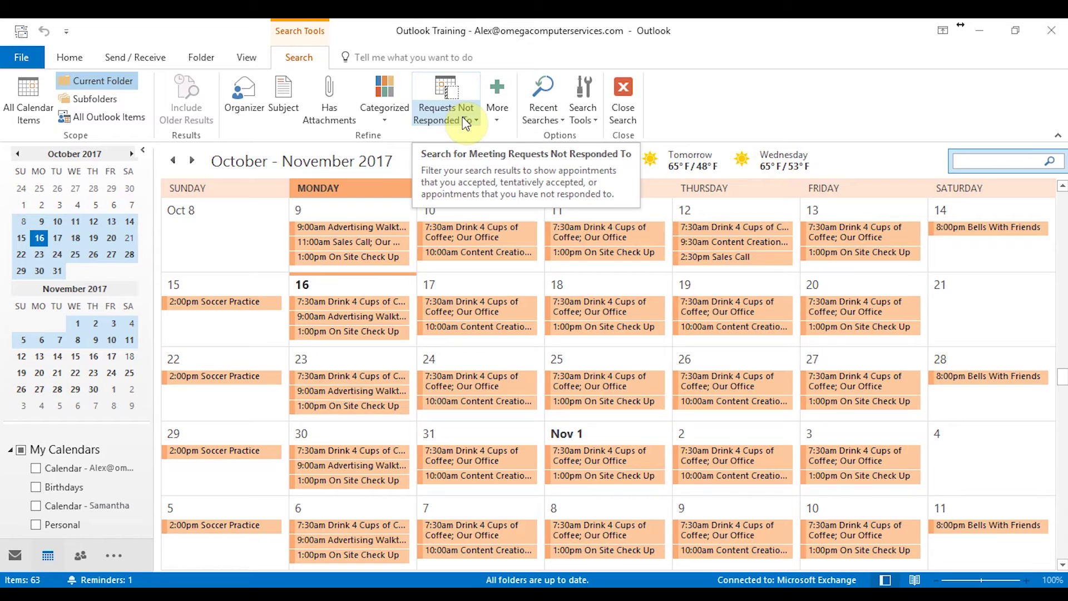
pyautogui.click(497, 117)
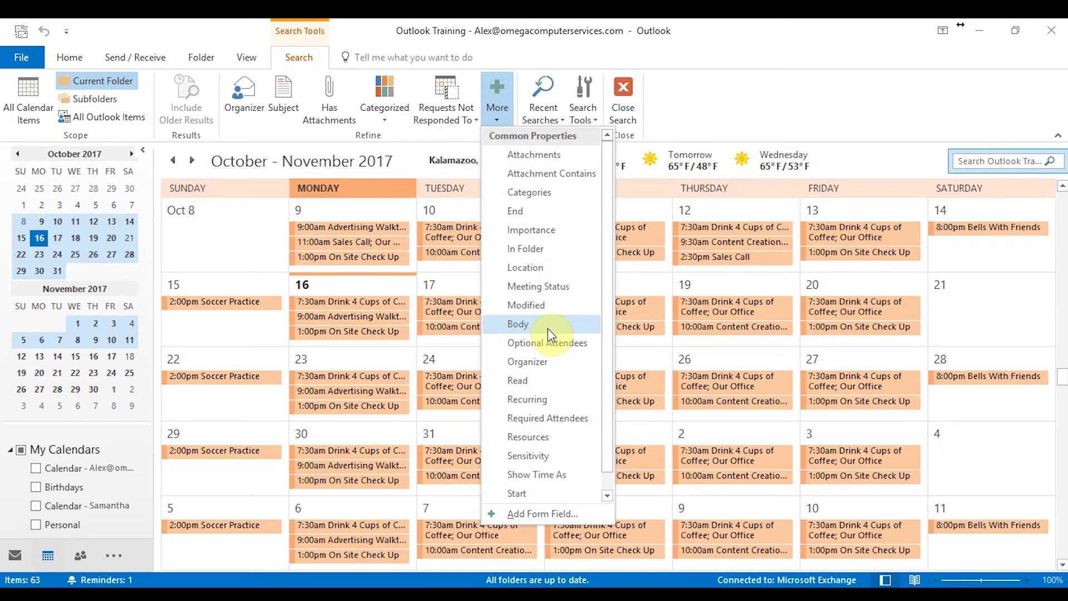
pyautogui.click(796, 89)
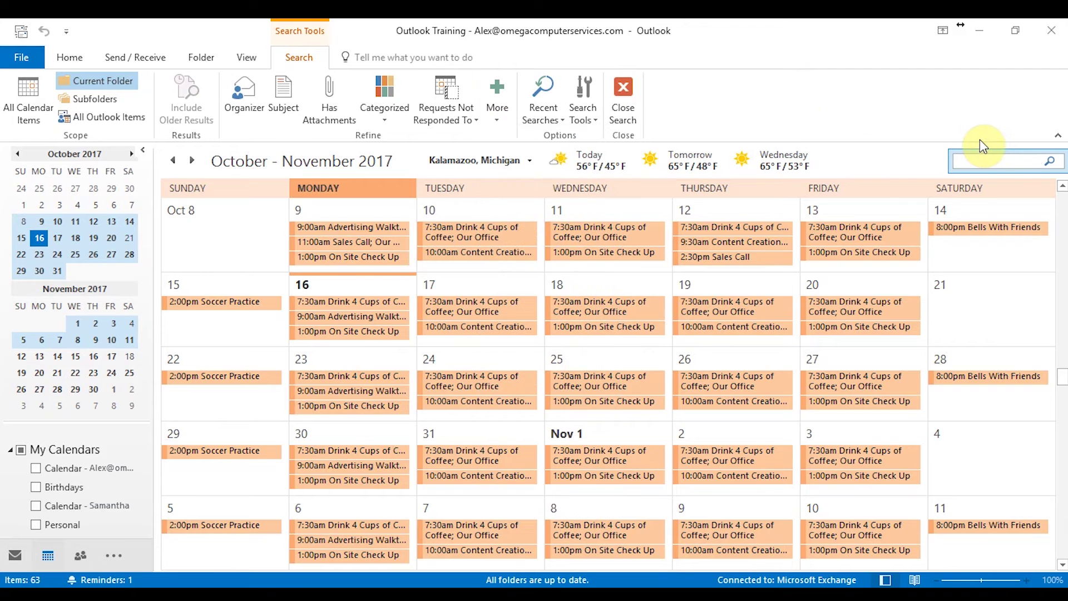
# - Search for 'advertising OR content', select a matching appointment, then clear the search
pyautogui.write('adver')
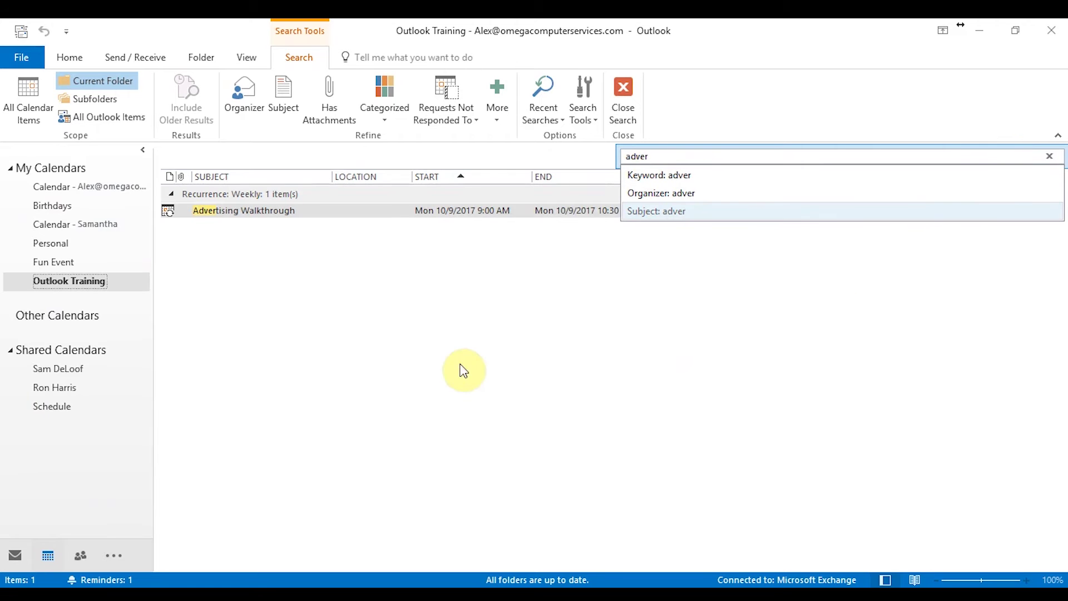
pyautogui.click(429, 312)
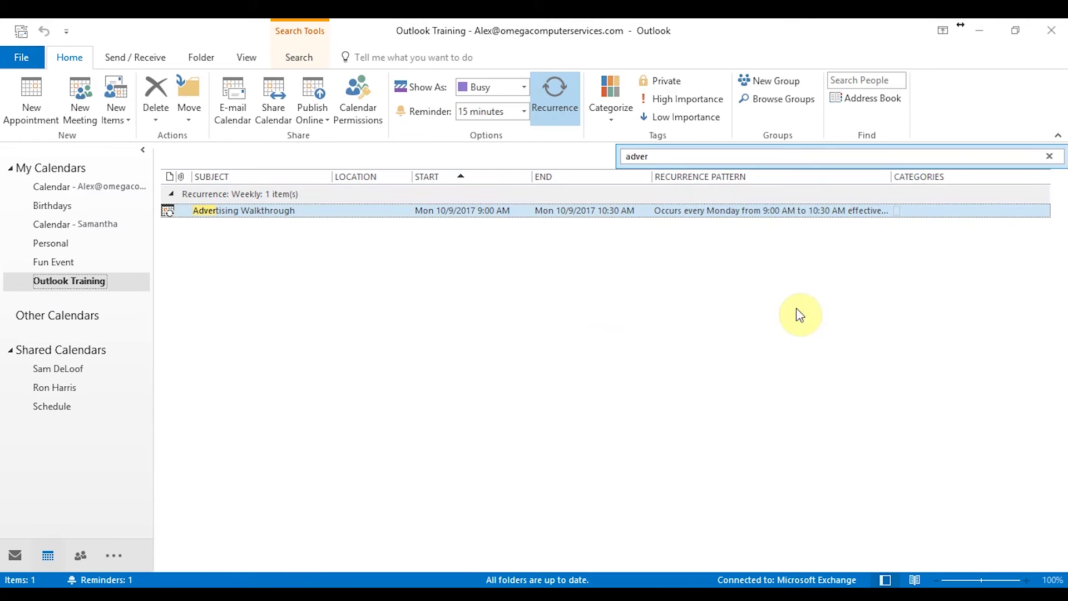
pyautogui.click(680, 156)
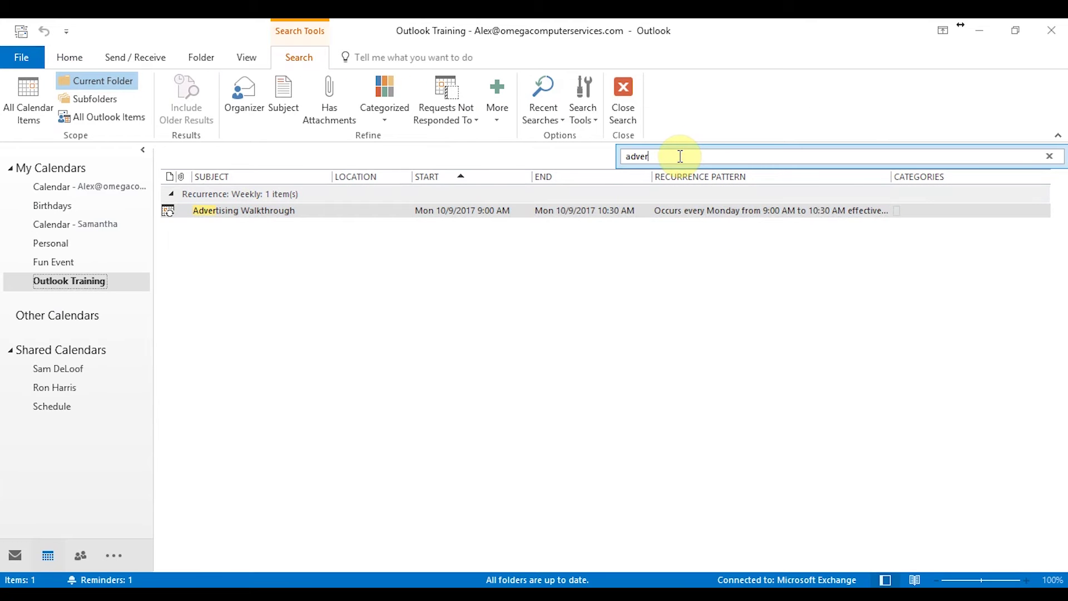
pyautogui.write('ti')
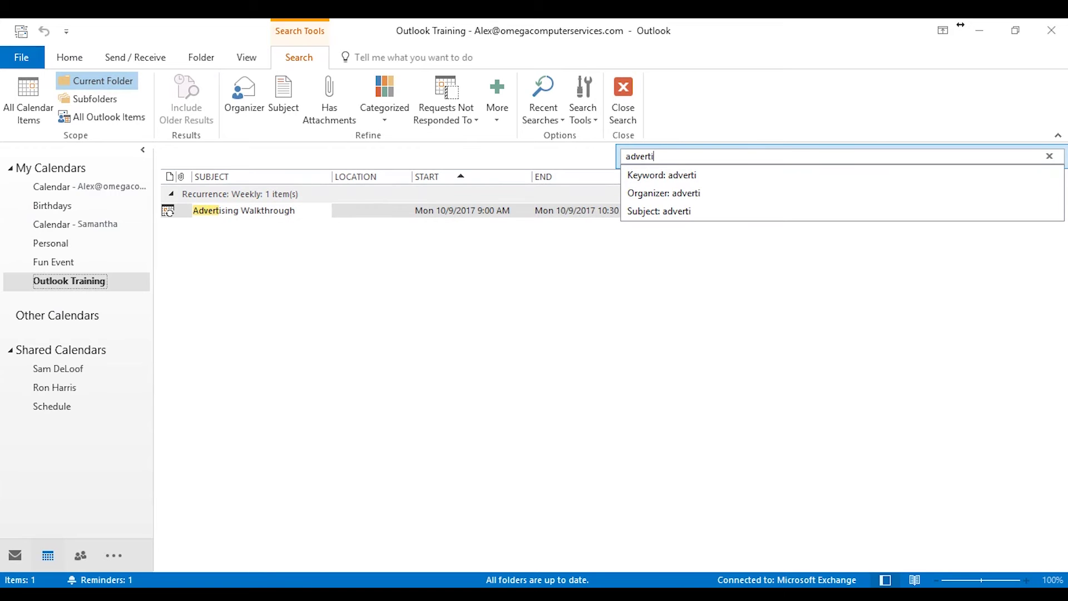
pyautogui.write('sing')
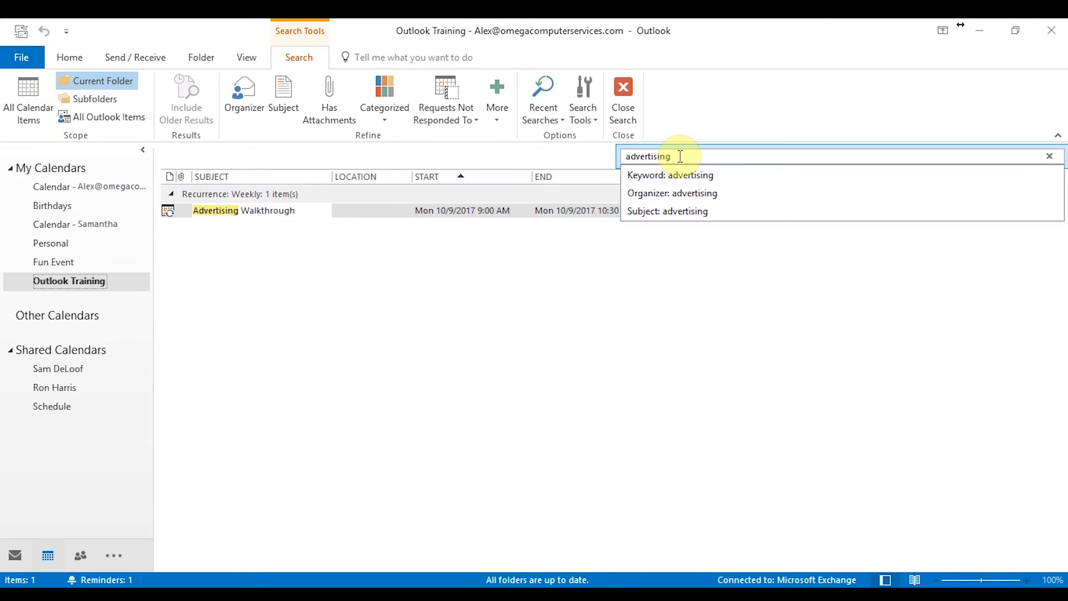
pyautogui.write('OR')
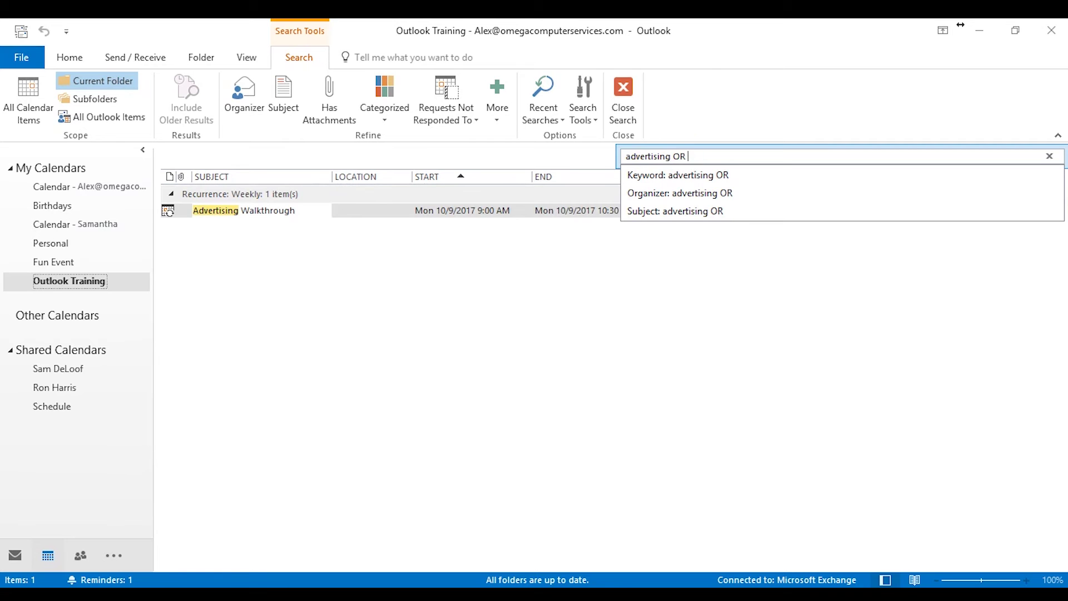
pyautogui.write(' con')
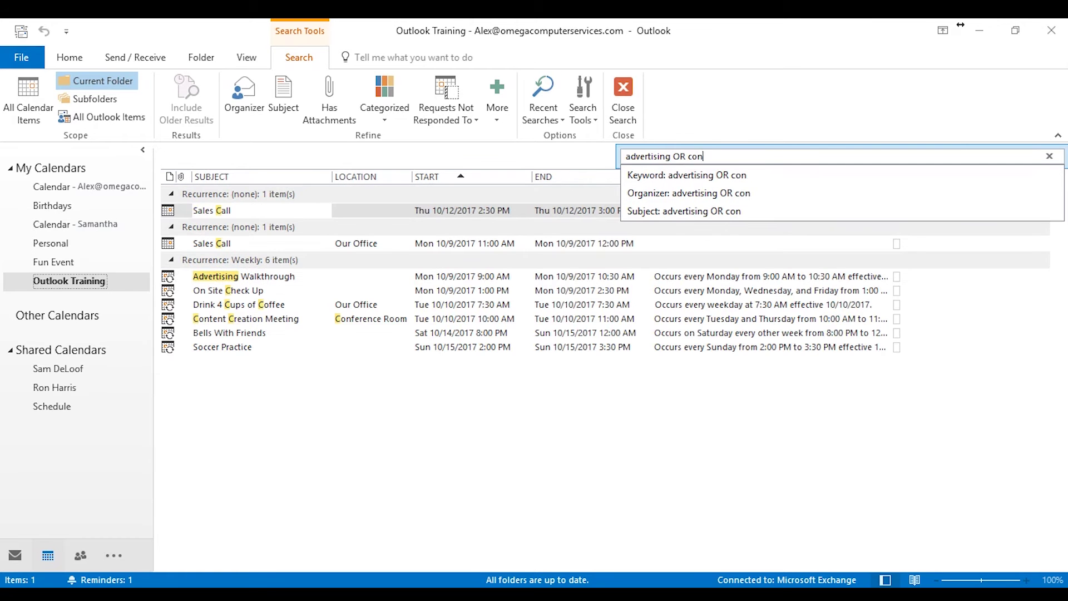
pyautogui.write('tent')
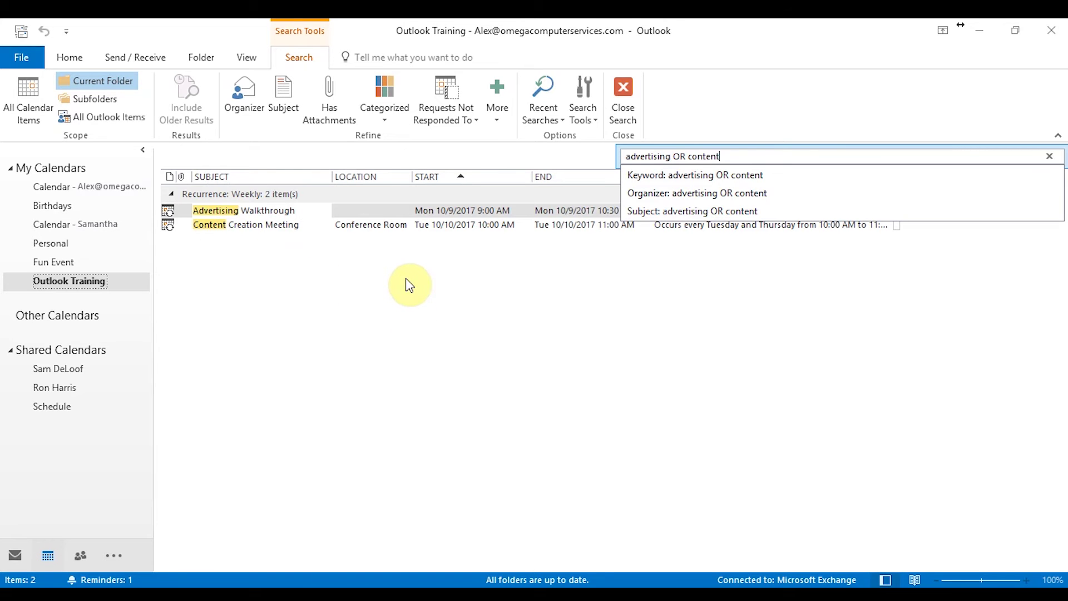
pyautogui.click(517, 300)
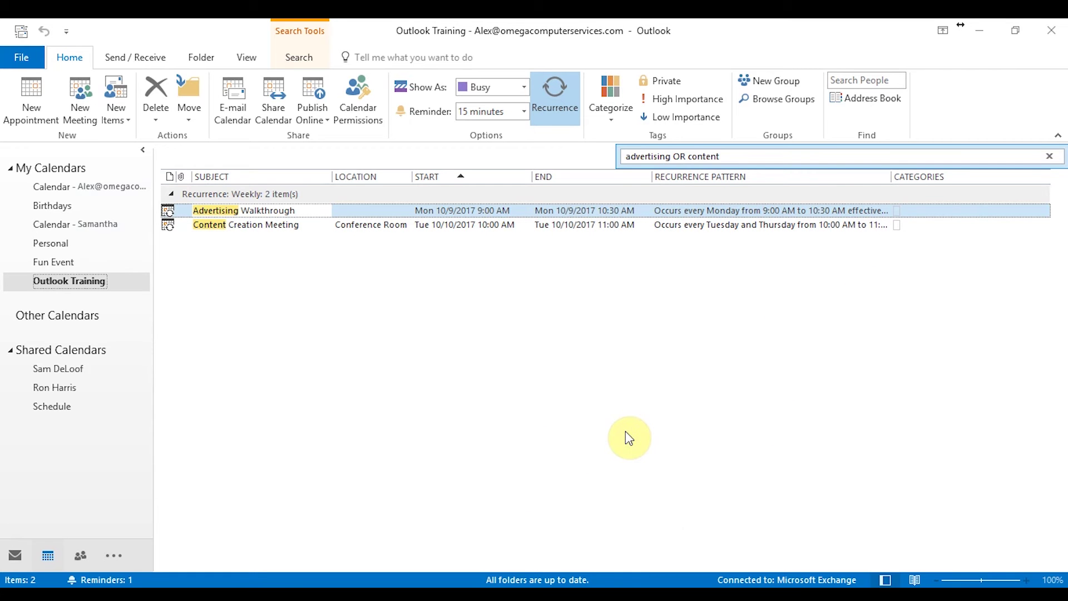
pyautogui.press('Escape')
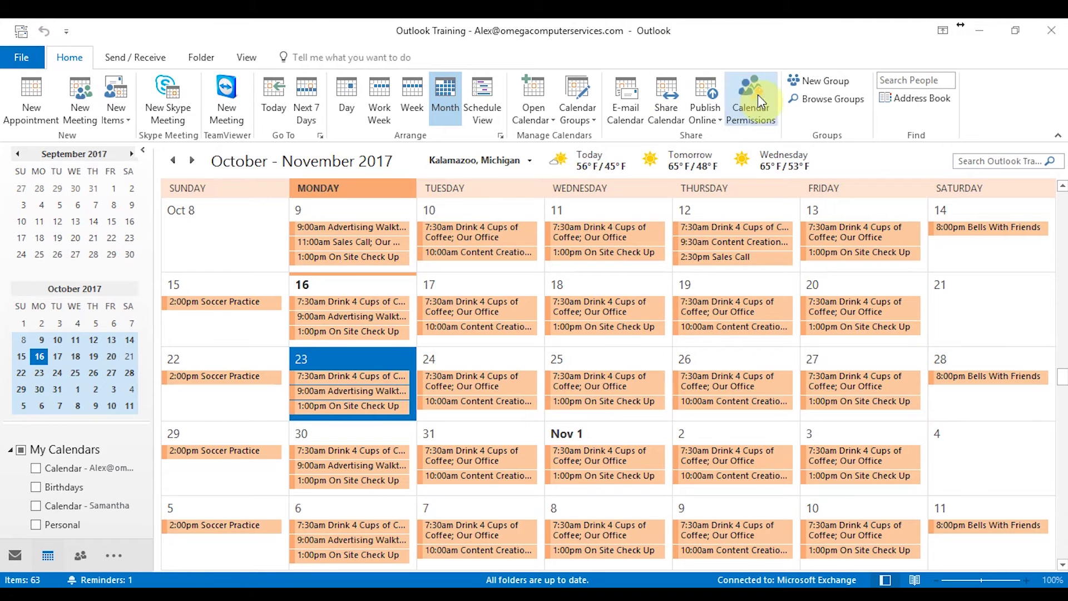
# - Email the whole Outlook Training calendar with limited details, laid out as a list of events
pyautogui.click(630, 102)
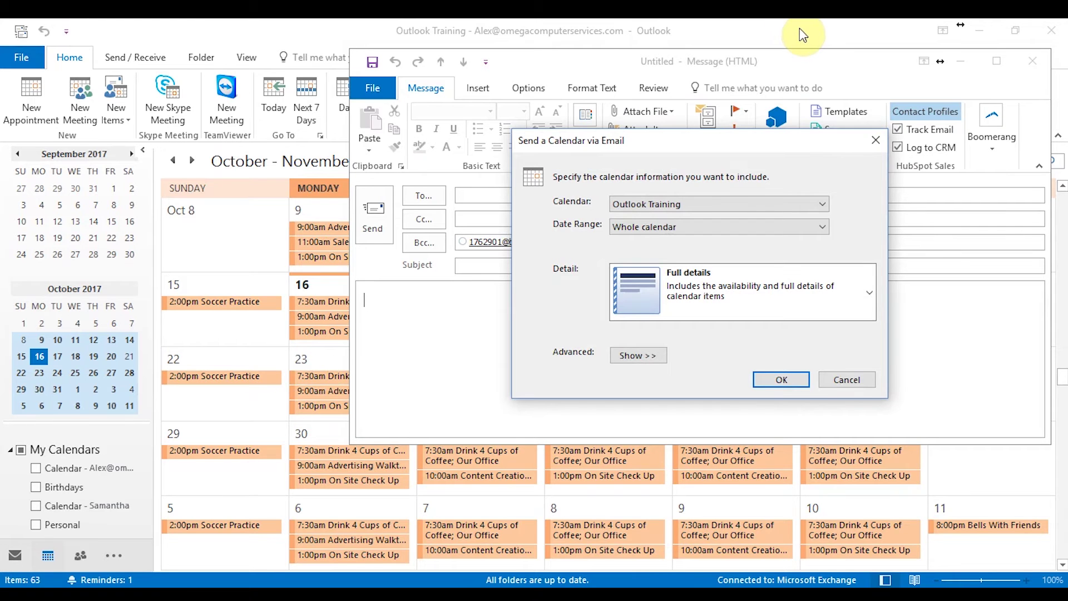
pyautogui.click(823, 199)
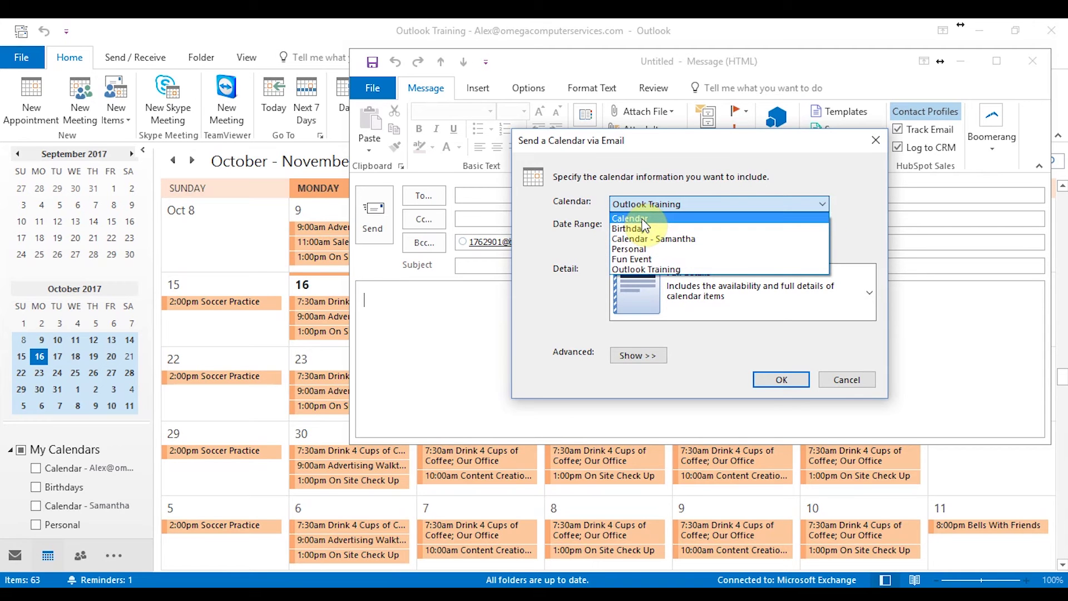
pyautogui.click(677, 279)
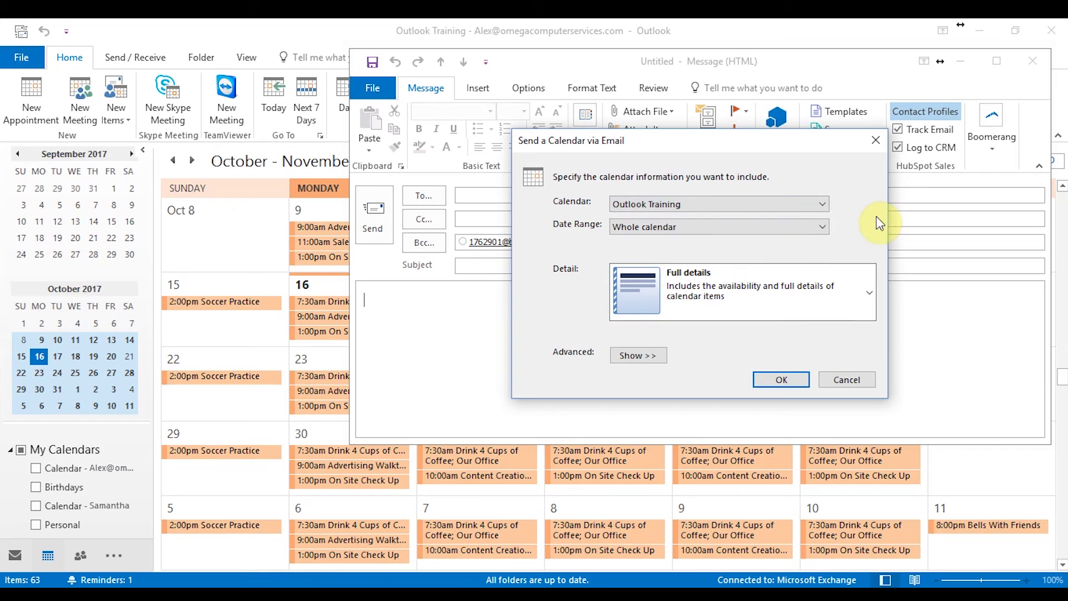
pyautogui.click(823, 229)
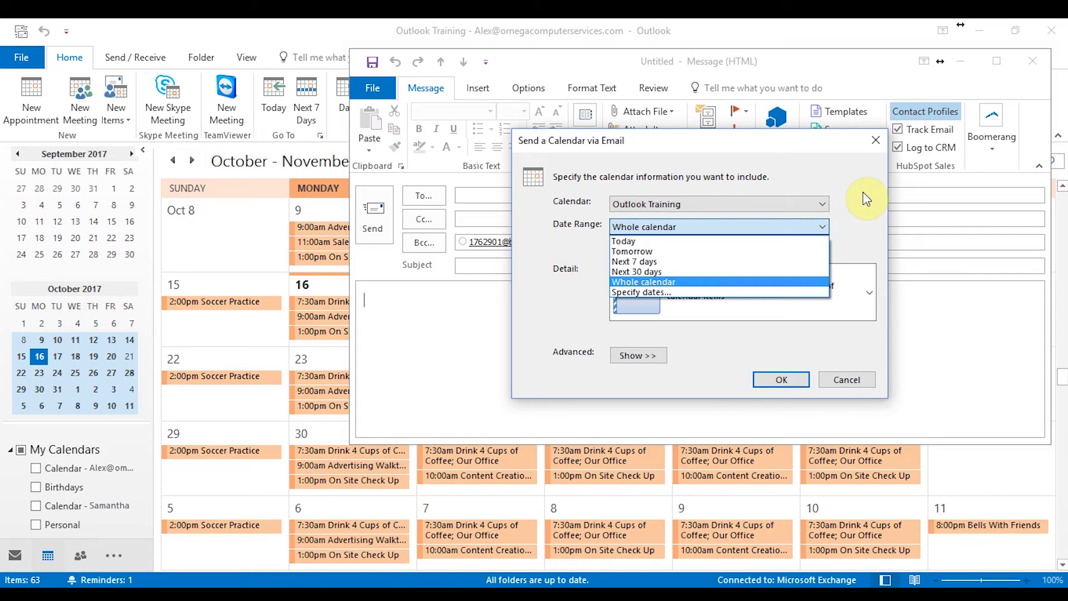
pyautogui.click(698, 281)
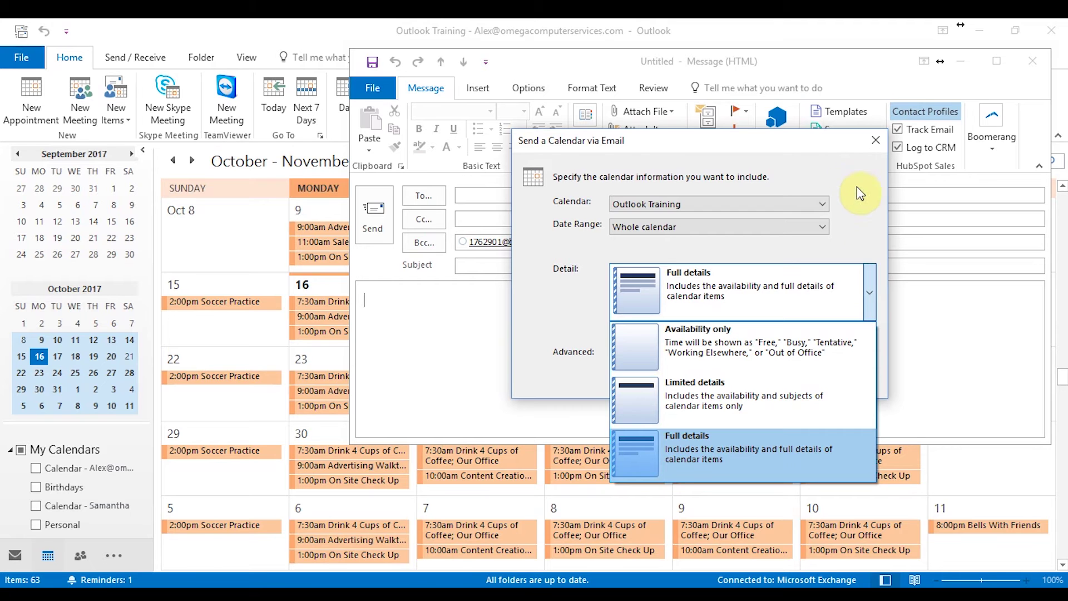
pyautogui.click(827, 396)
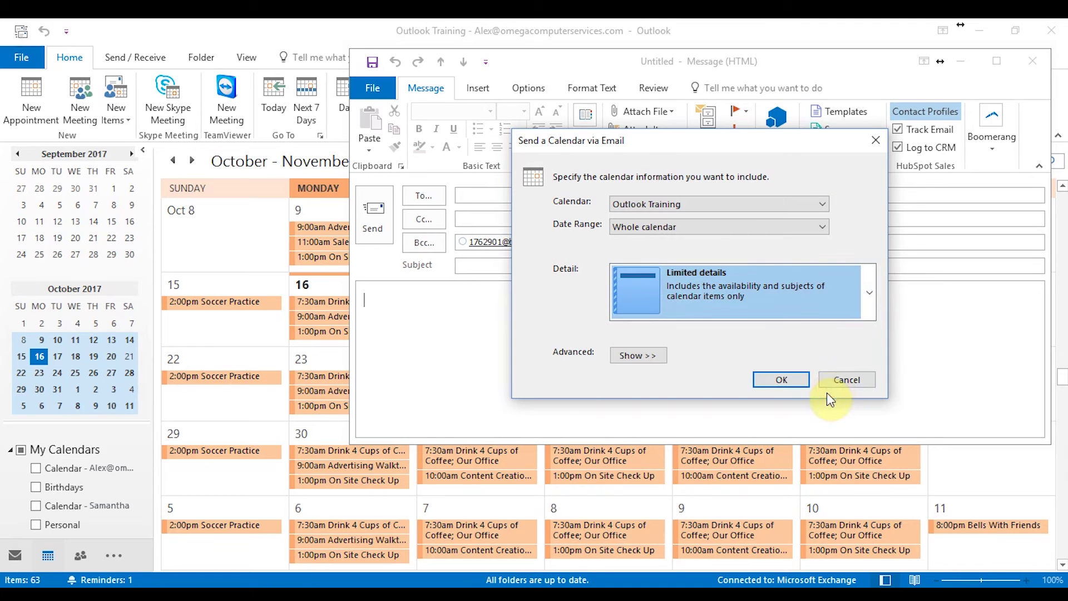
pyautogui.click(650, 354)
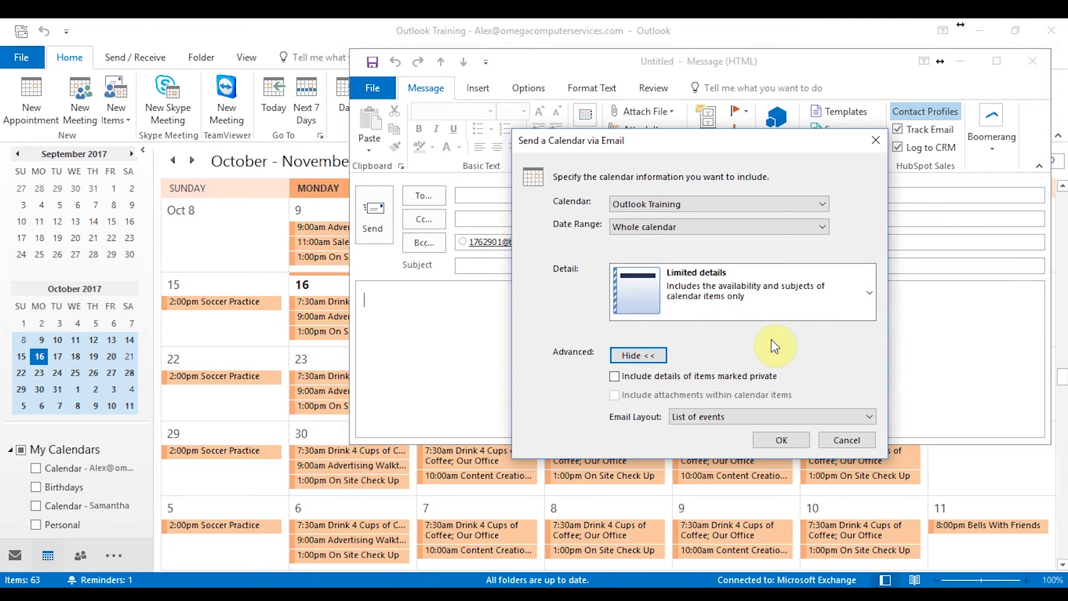
pyautogui.click(859, 414)
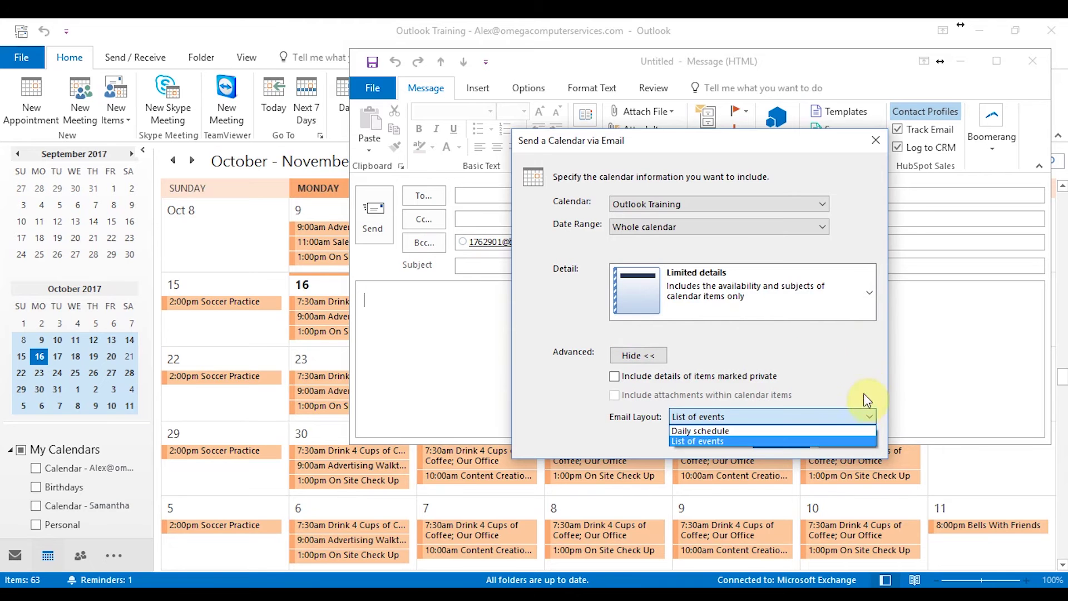
pyautogui.click(838, 331)
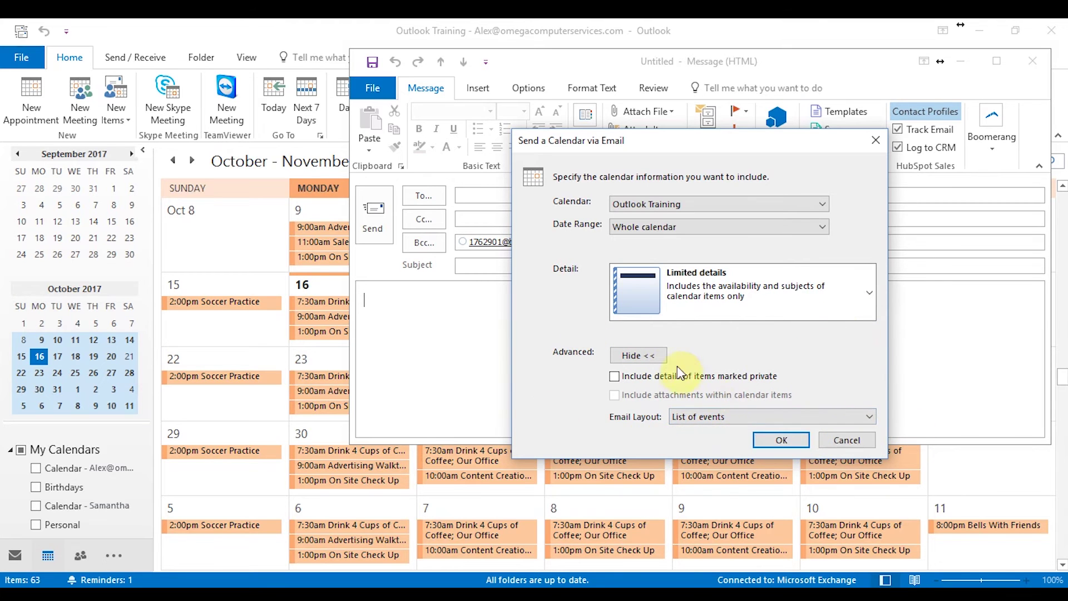
pyautogui.click(651, 356)
pyautogui.click(800, 378)
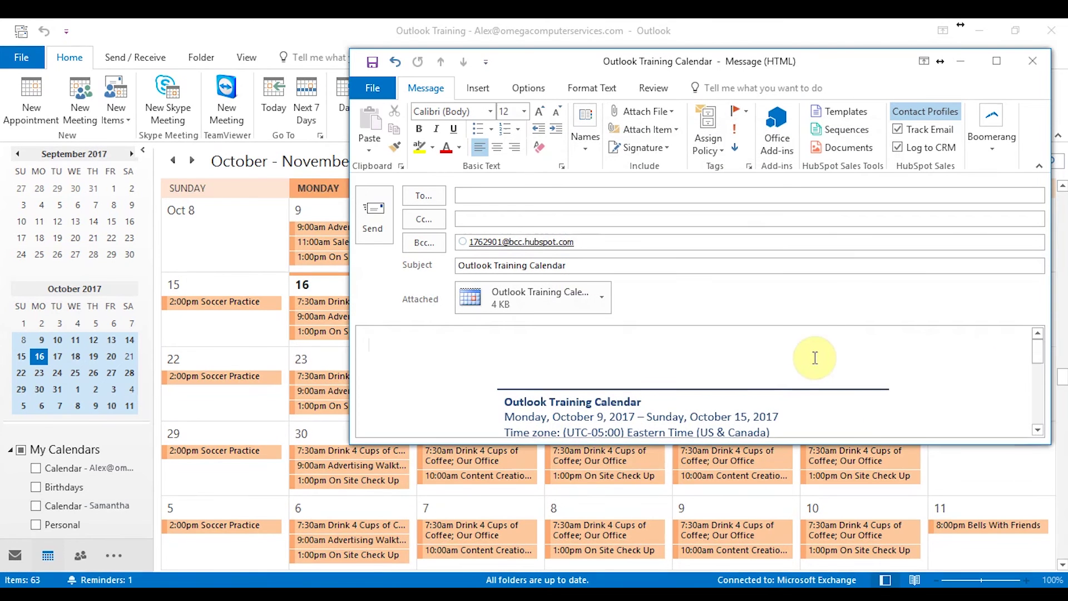
# - Address the calendar email to the suggested contact and send it
pyautogui.scroll(-5, 750, 331)
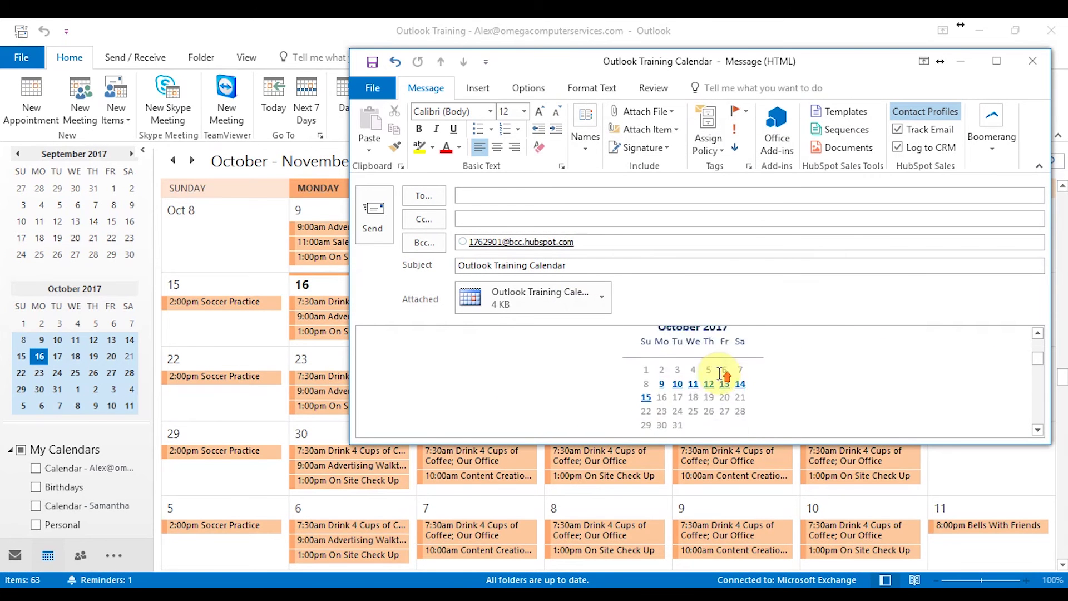
pyautogui.scroll(4, 735, 396)
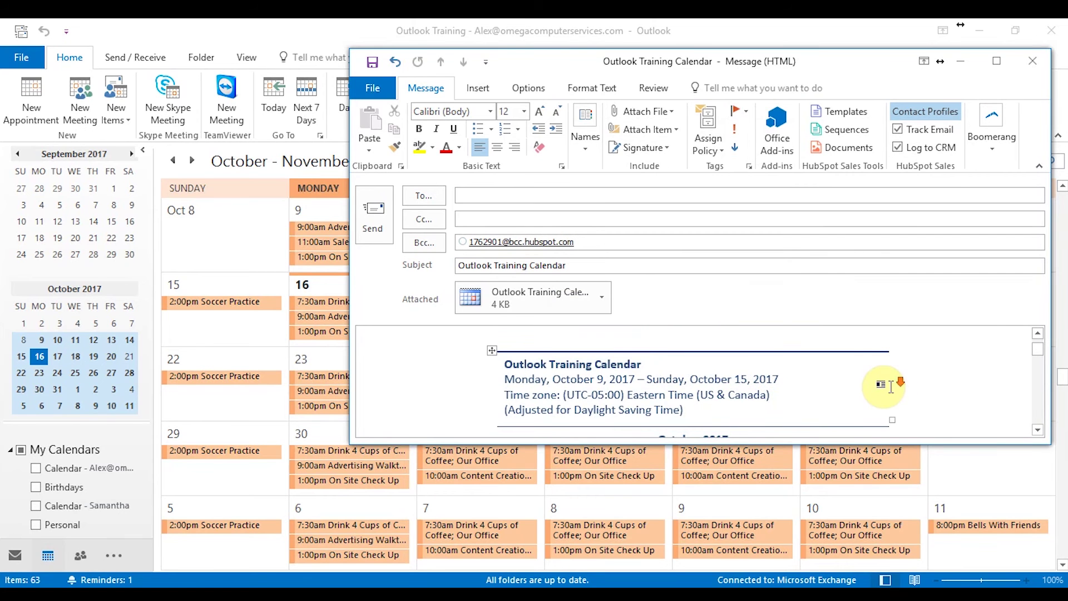
pyautogui.scroll(-5, 890, 386)
pyautogui.scroll(5, 891, 387)
pyautogui.click(507, 195)
pyautogui.write('luis')
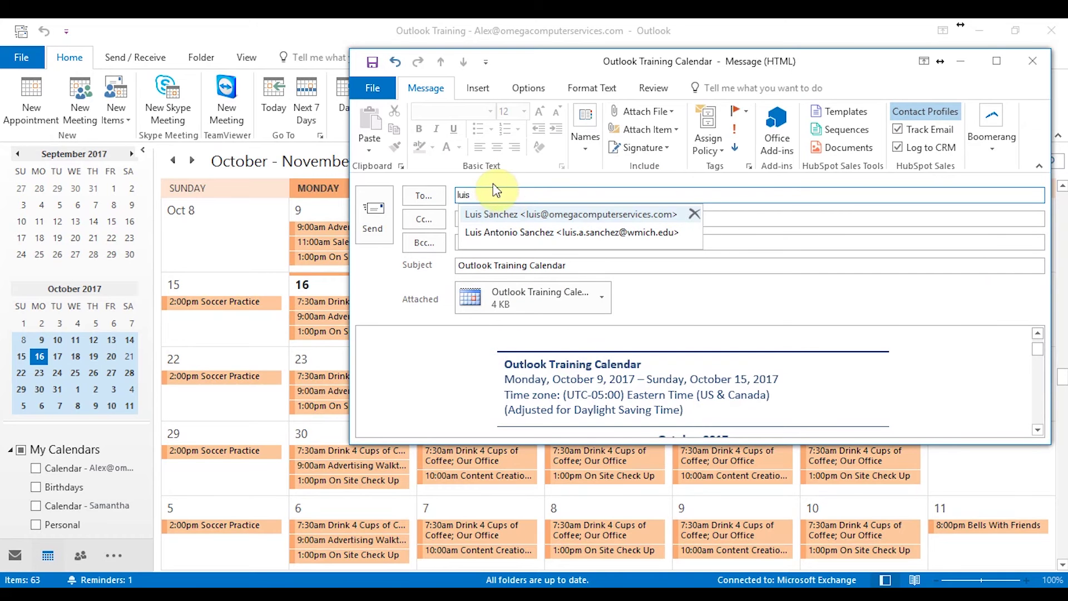
pyautogui.click(504, 213)
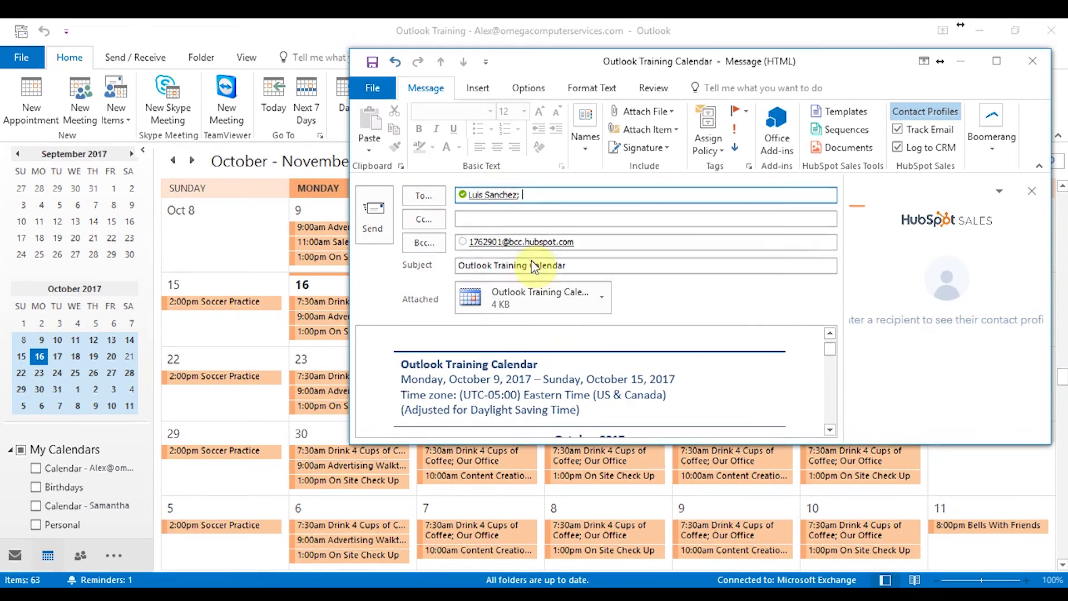
pyautogui.click(367, 219)
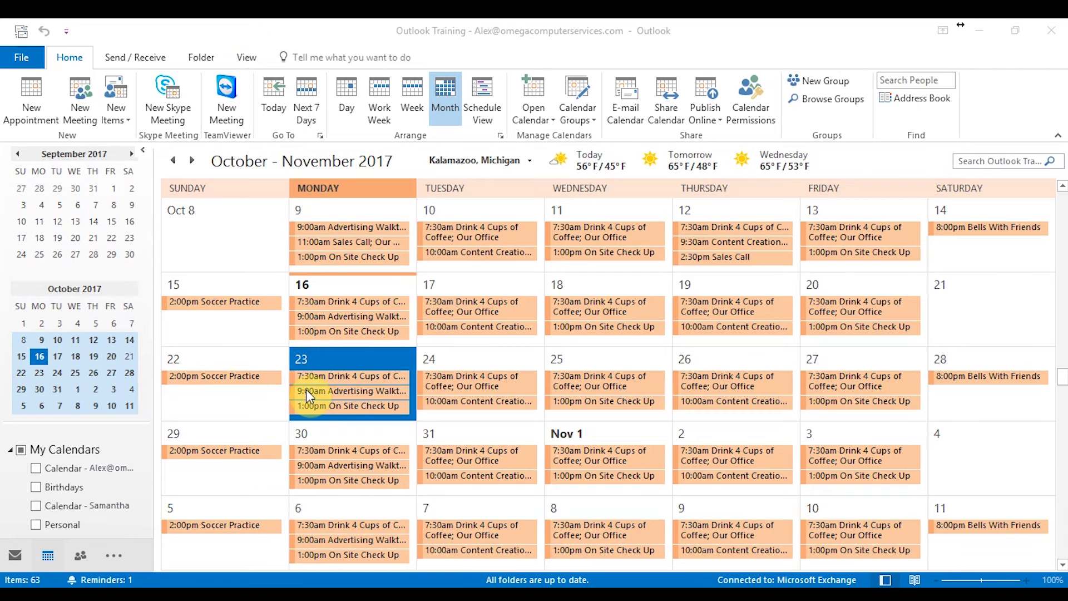
# - Preview printing in Weekly Agenda Style, then Weekly Calendar Style for October 8–14, 2017
pyautogui.click(33, 58)
pyautogui.click(34, 58)
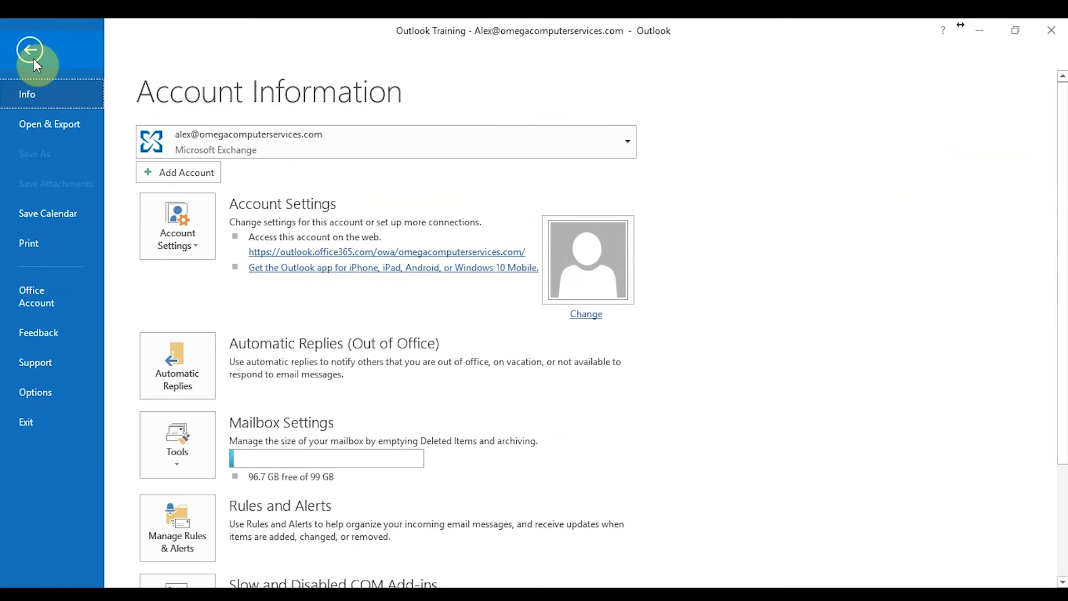
pyautogui.click(85, 243)
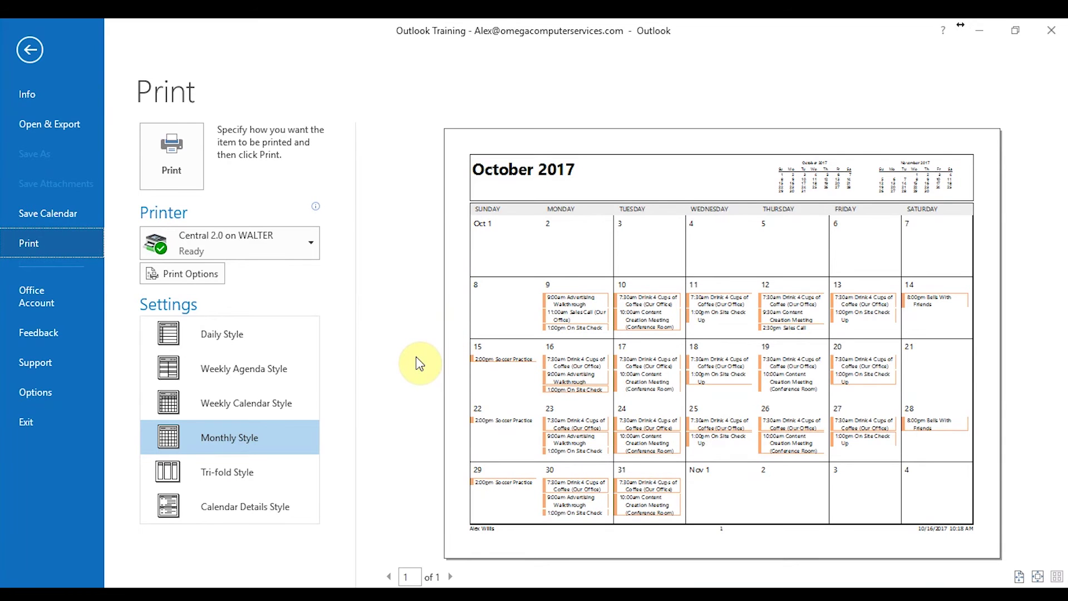
pyautogui.click(300, 368)
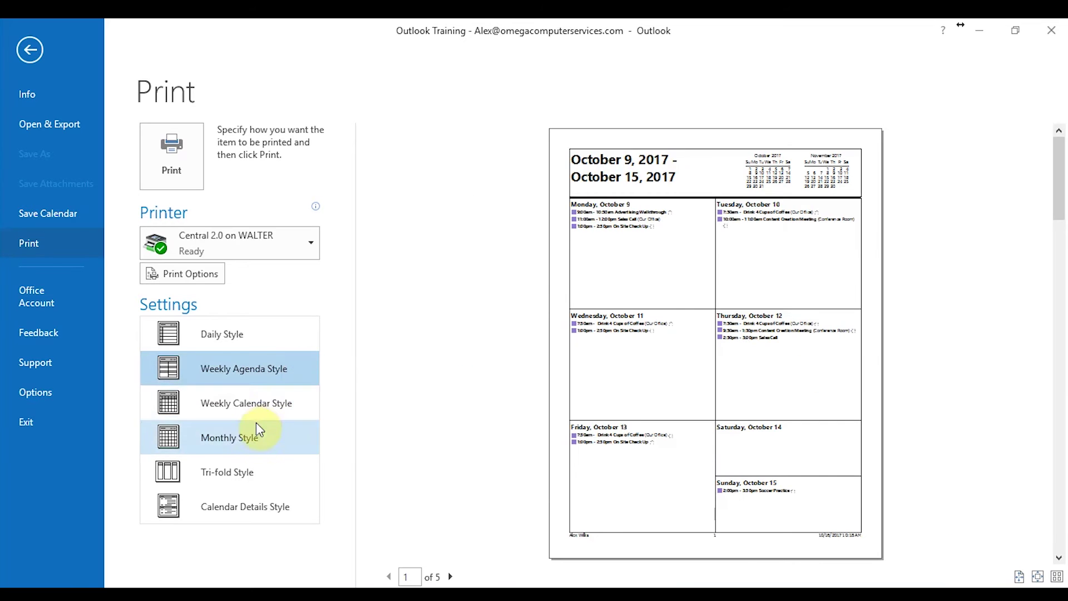
pyautogui.click(260, 404)
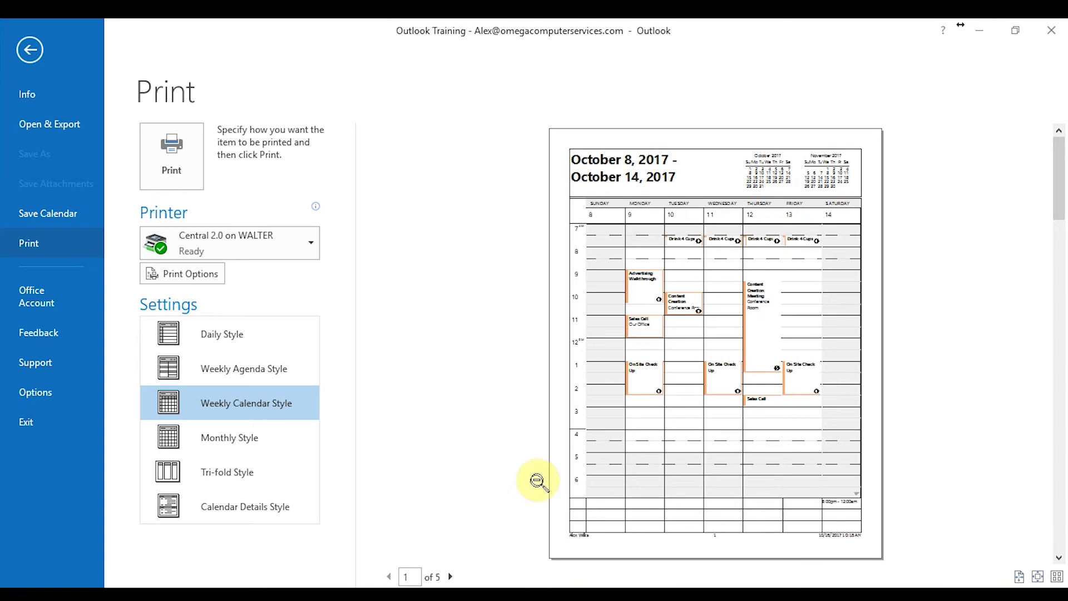
# - Leave the Print page and show the shared Schedule calendar beside Outlook Training
pyautogui.press('Escape')
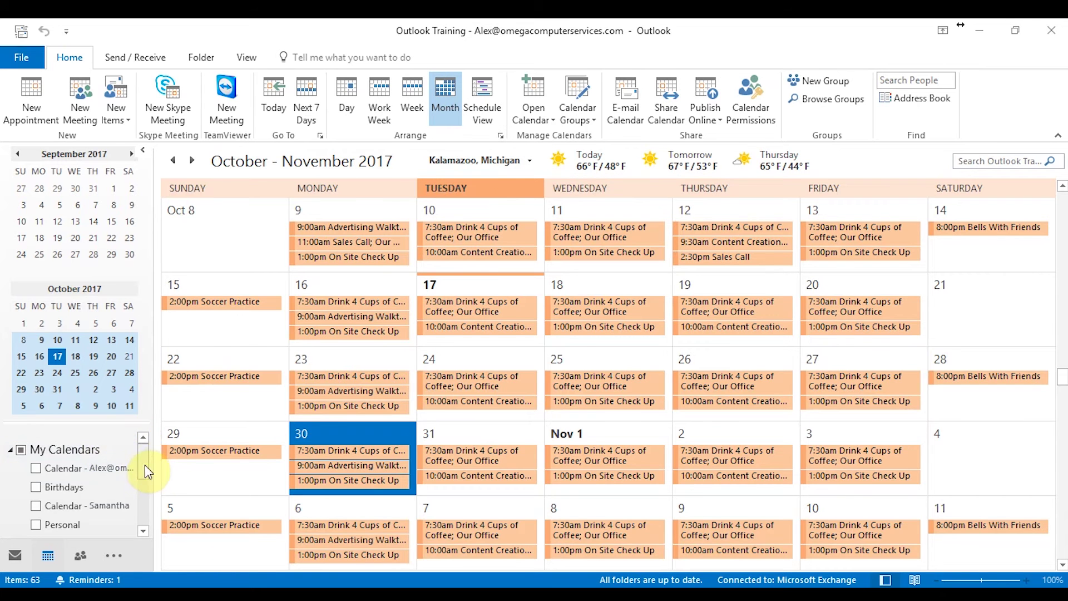
pyautogui.moveTo(144, 465)
pyautogui.mouseDown()
pyautogui.moveTo(141, 482)
pyautogui.moveTo(144, 446)
pyautogui.mouseUp()
pyautogui.moveTo(125, 423); pyautogui.dragTo(135, 343)
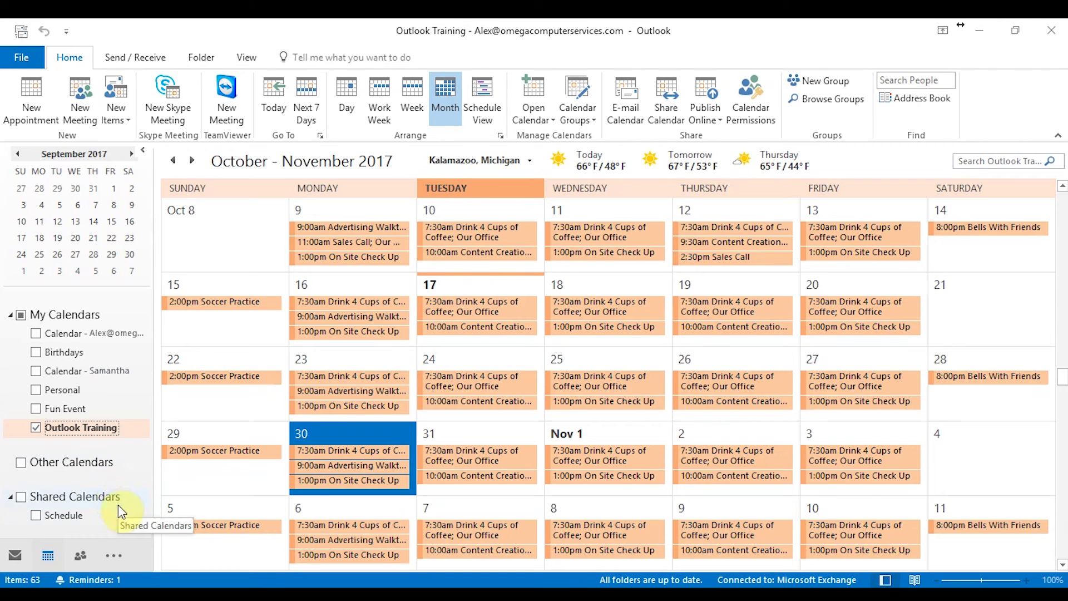
pyautogui.click(37, 515)
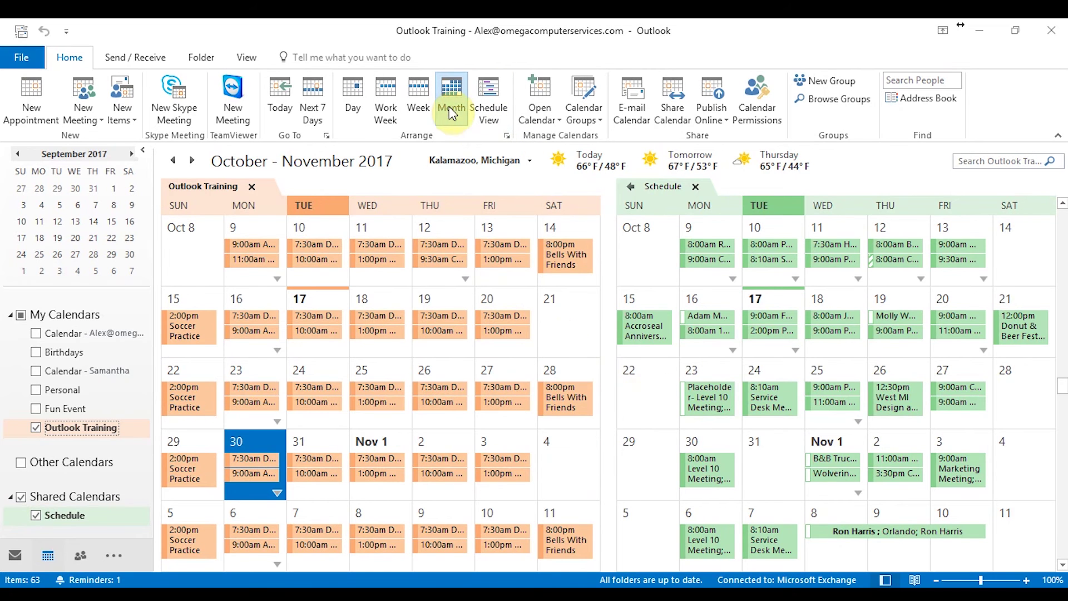
# - Cycle through Week, Work Week and Day views, ending back in Month view
pyautogui.click(418, 101)
pyautogui.click(388, 99)
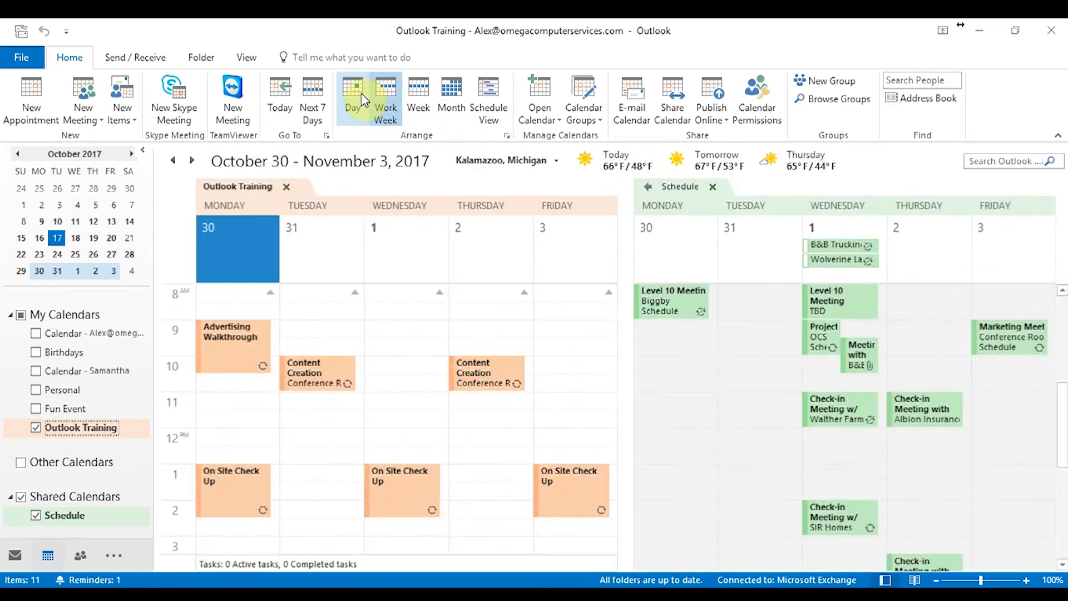
pyautogui.click(354, 96)
pyautogui.click(461, 104)
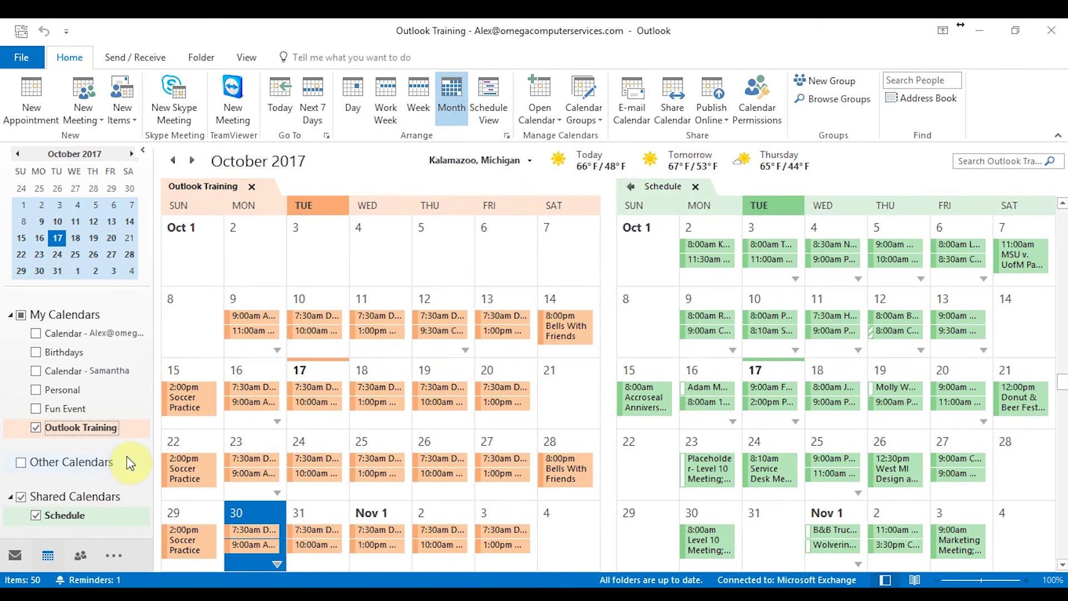
# - Untick the shared Schedule calendar and dismiss its context menu without changes
pyautogui.click(36, 515)
pyautogui.scroll(1, 704, 322)
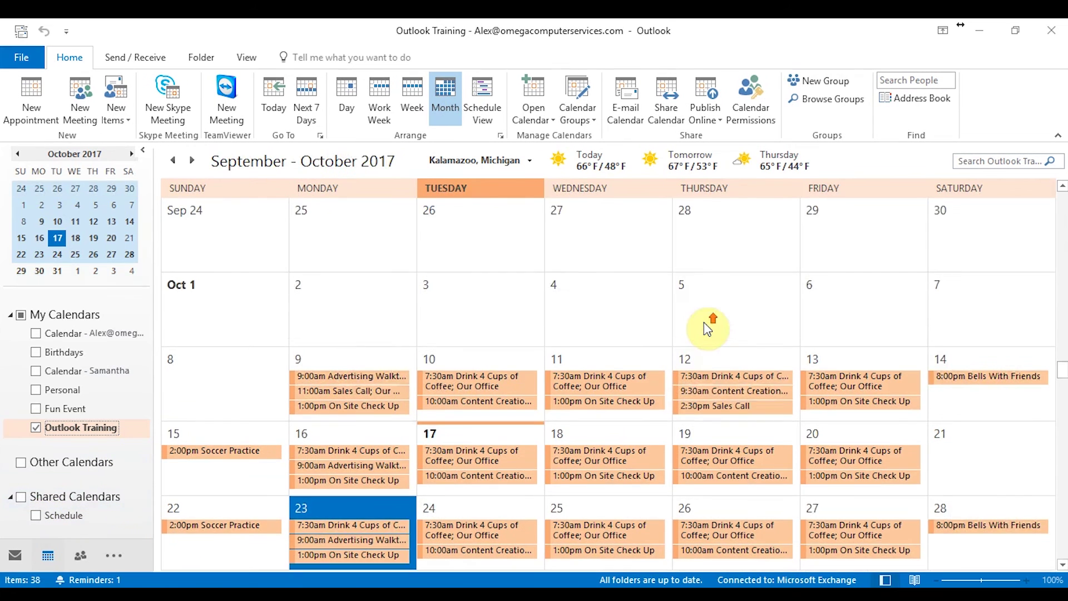
pyautogui.scroll(-2, 704, 323)
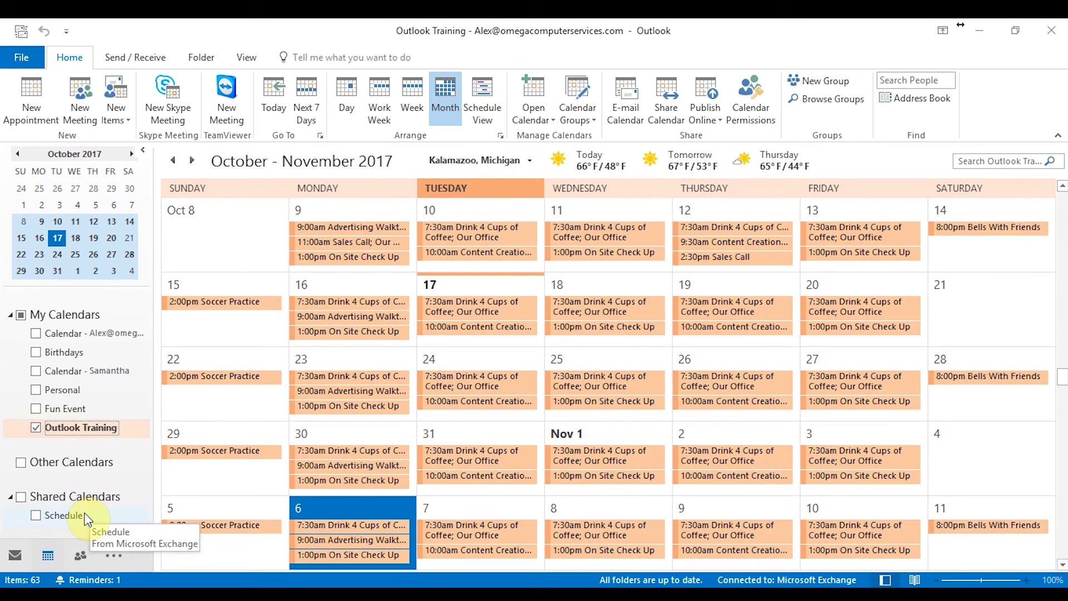
pyautogui.rightClick(84, 512)
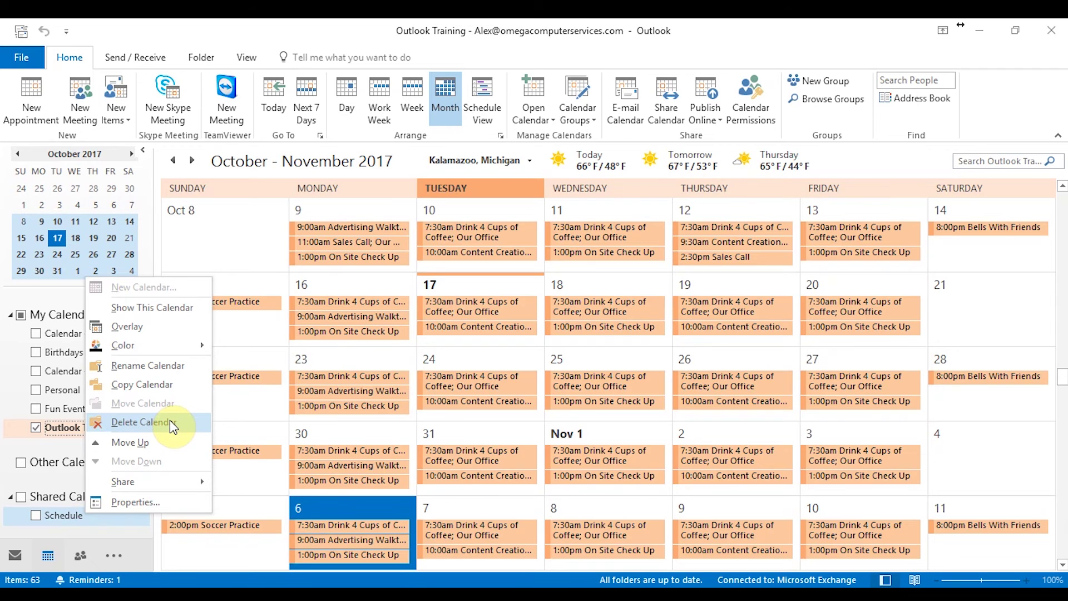
pyautogui.press('Escape')
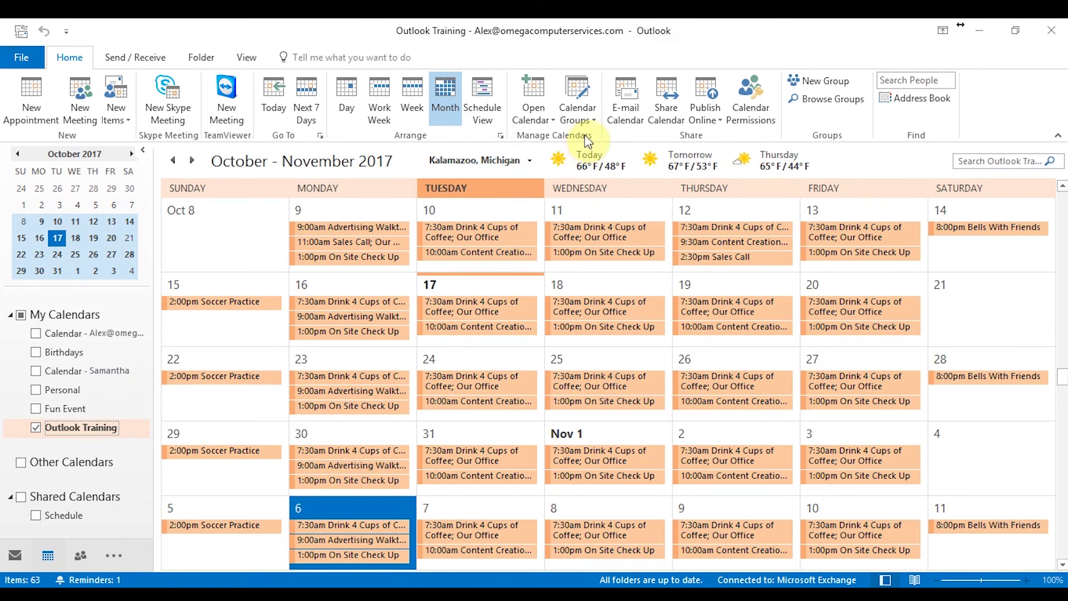
# - Create a new calendar group named Marketing
pyautogui.click(588, 113)
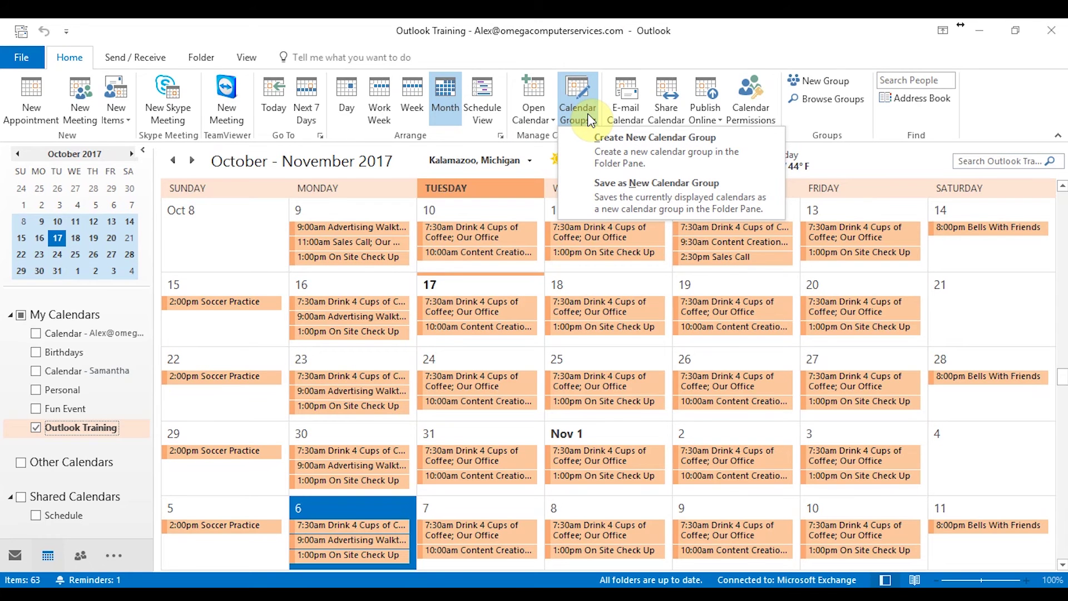
pyautogui.click(634, 159)
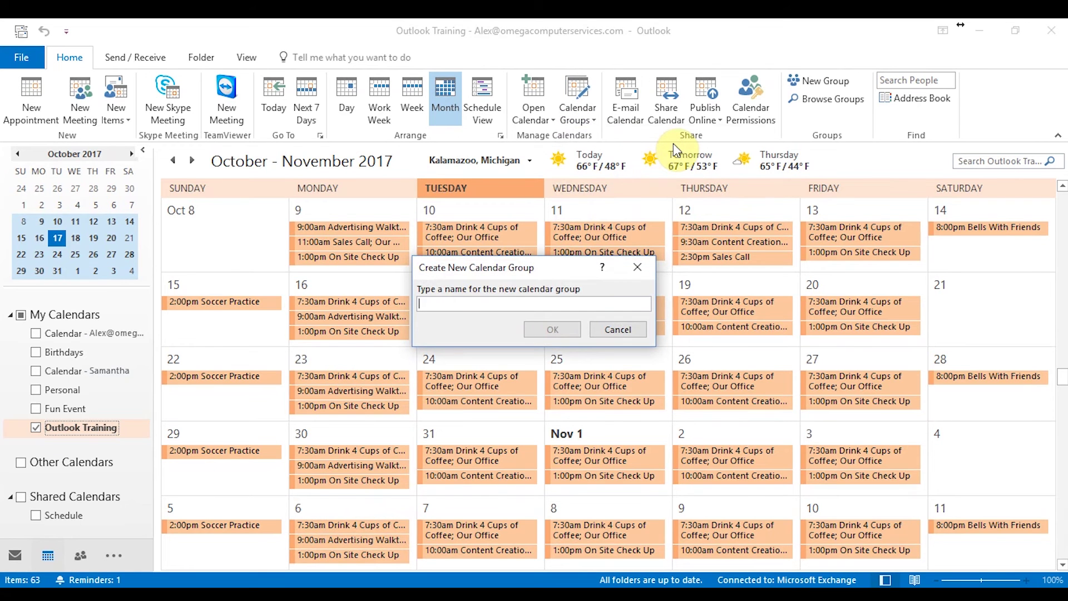
pyautogui.write('Ma')
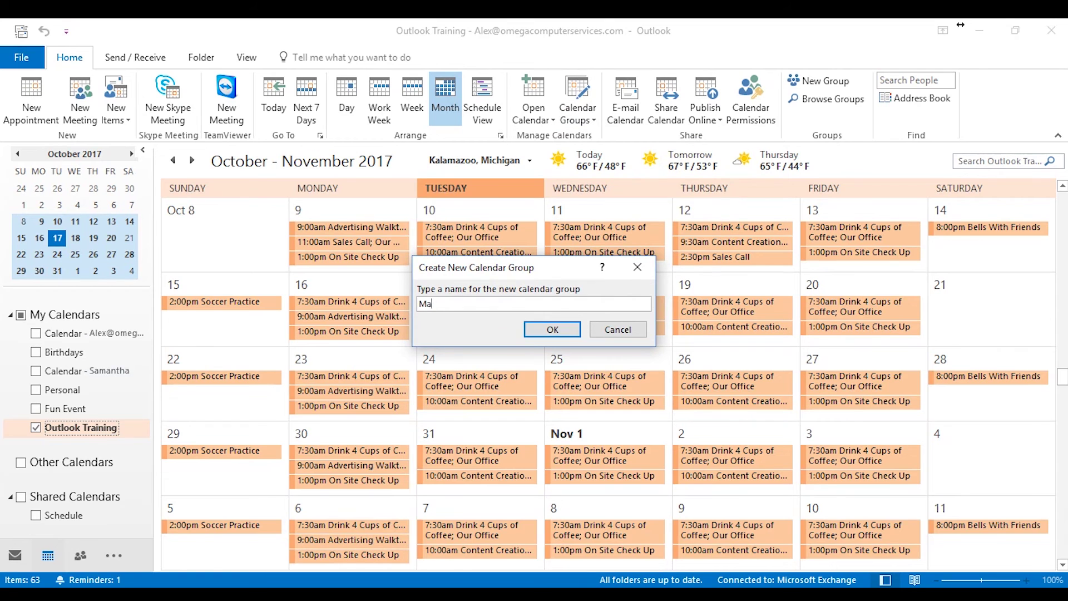
pyautogui.write('rketi')
pyautogui.write('ng')
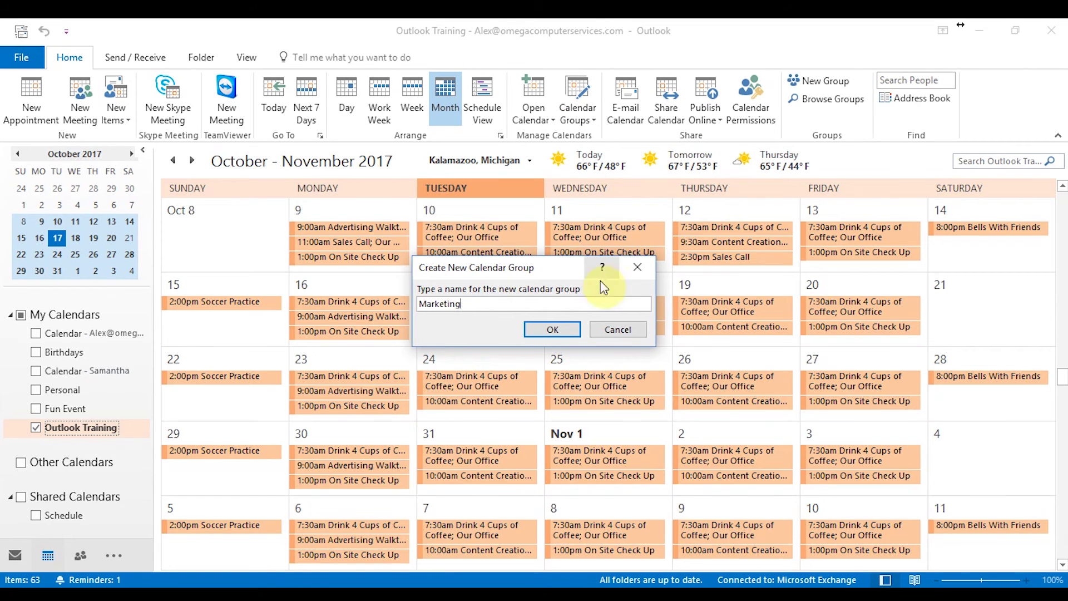
pyautogui.click(554, 328)
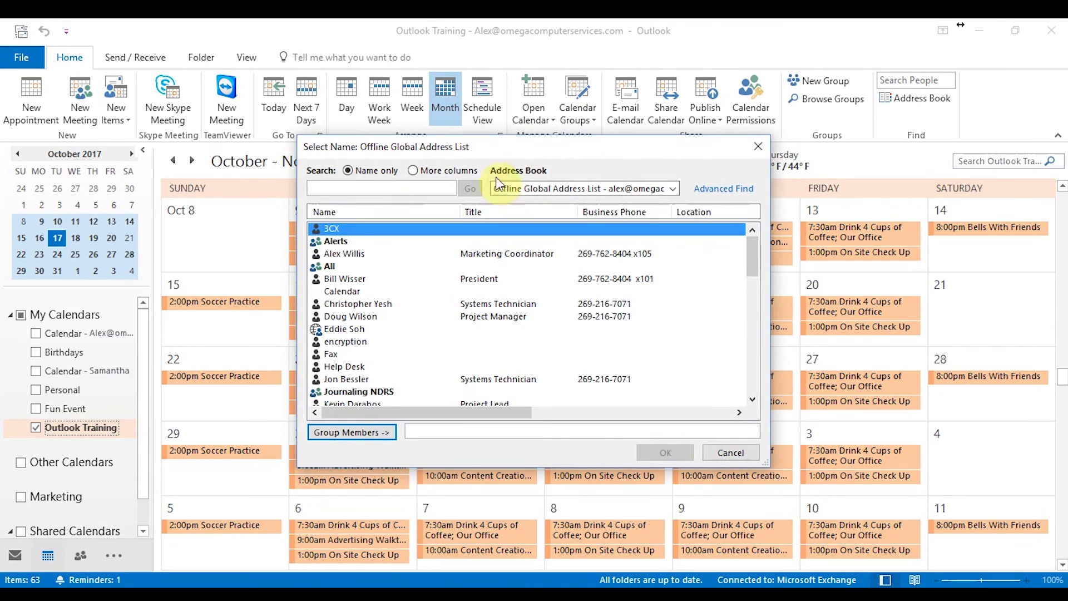
# - Search for two colleagues in Select Name and add both as group members
pyautogui.write('luis')
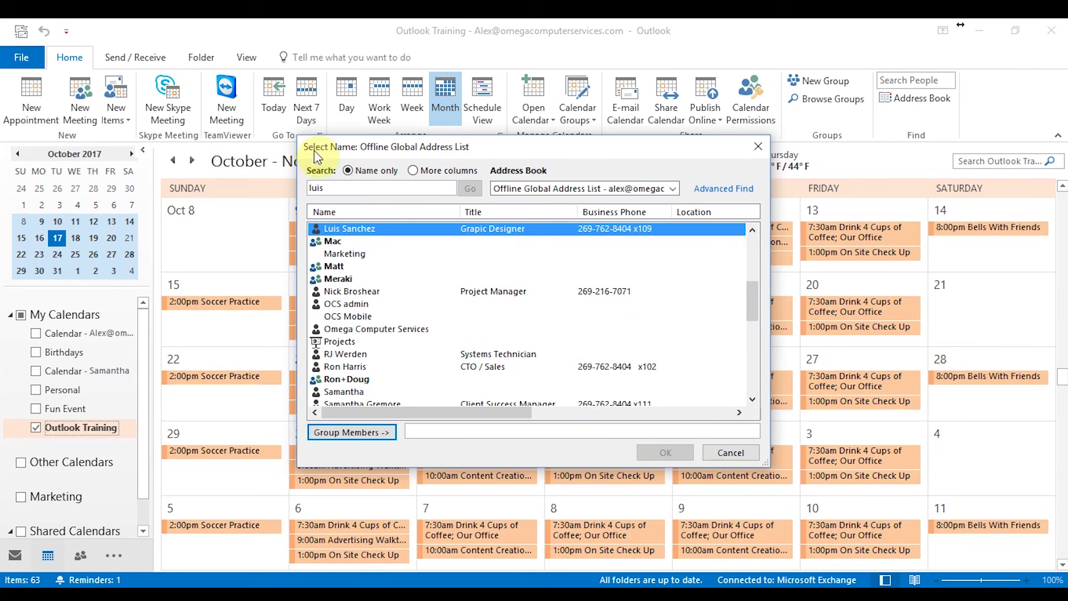
pyautogui.doubleClick(456, 230)
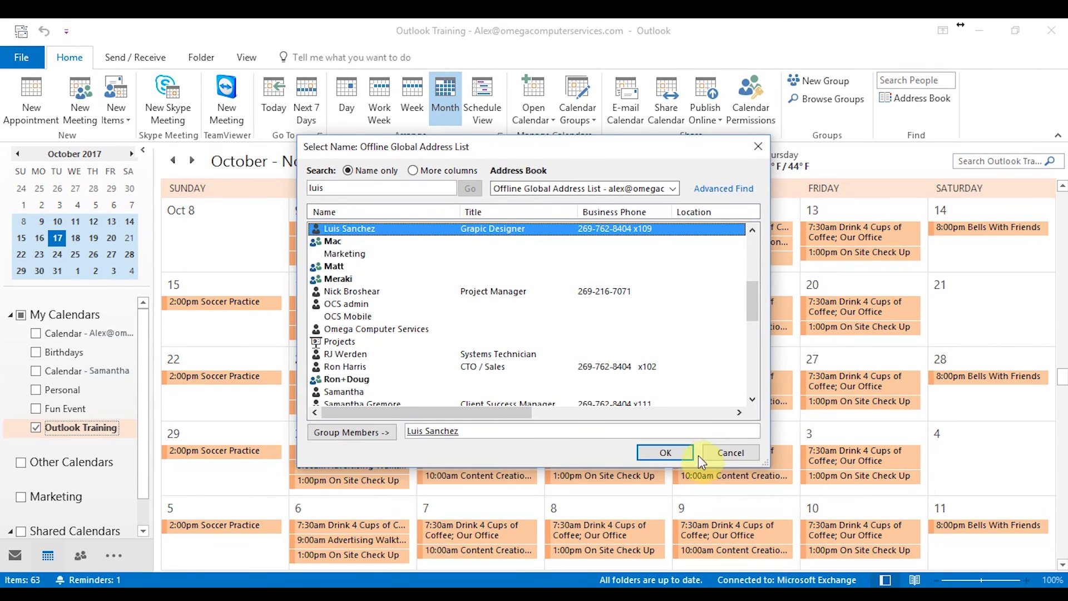
pyautogui.click(335, 189)
pyautogui.doubleClick(311, 188)
pyautogui.write('ste')
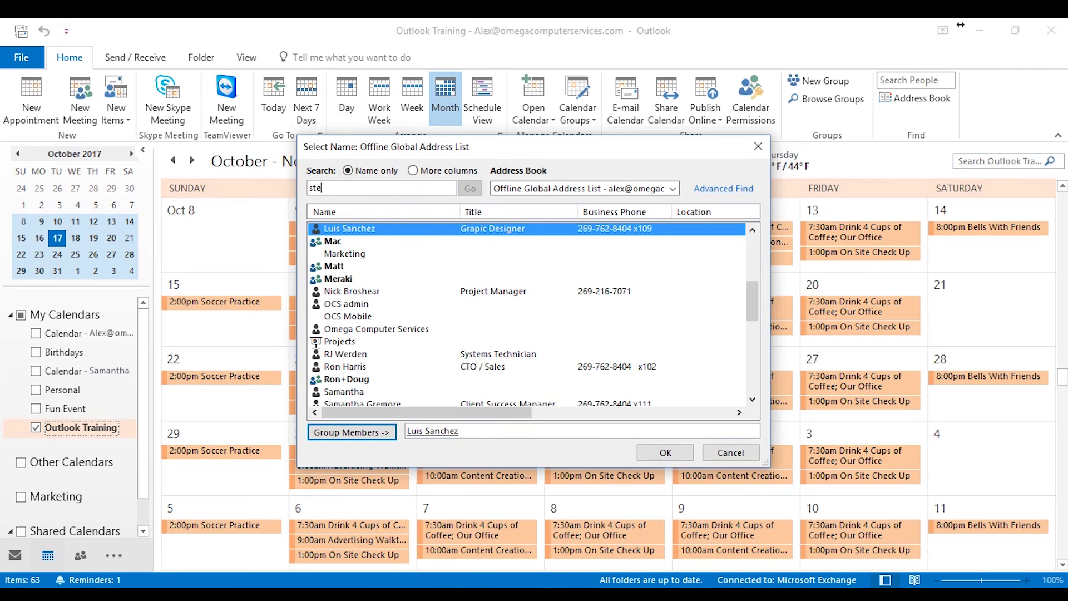
pyautogui.write('ph')
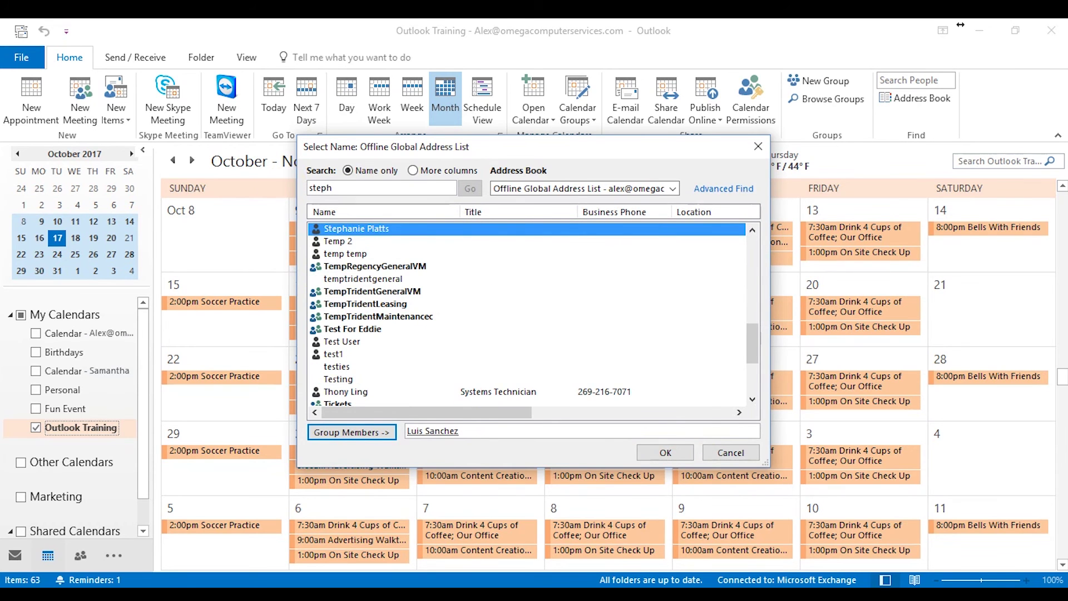
pyautogui.doubleClick(400, 229)
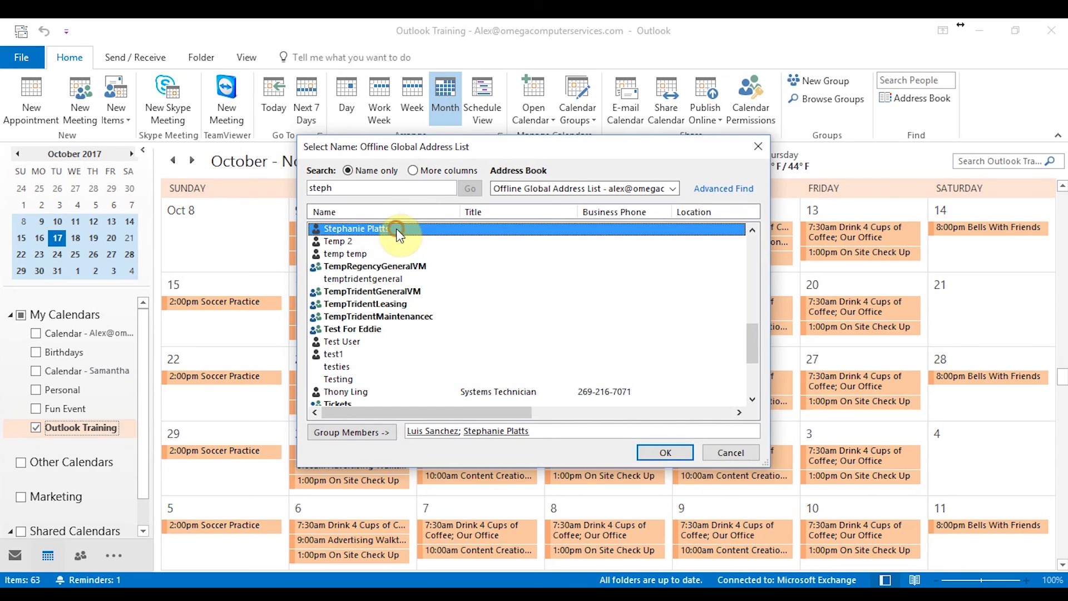
# - Confirm the two members, then show and hide the Marketing group's calendars side by side
pyautogui.click(679, 453)
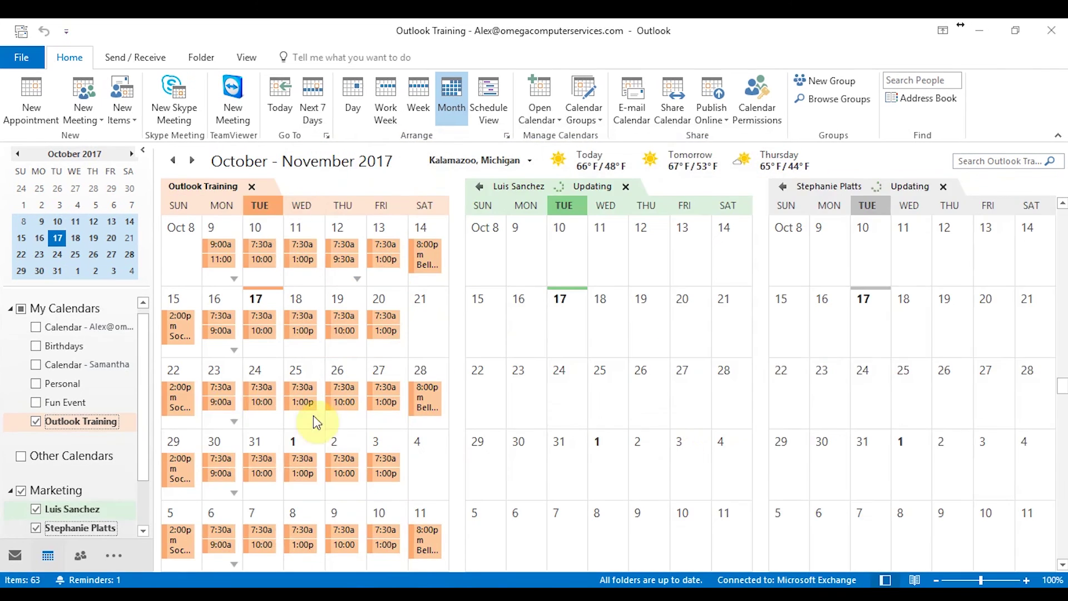
pyautogui.moveTo(143, 402); pyautogui.dragTo(138, 439)
pyautogui.click(22, 436)
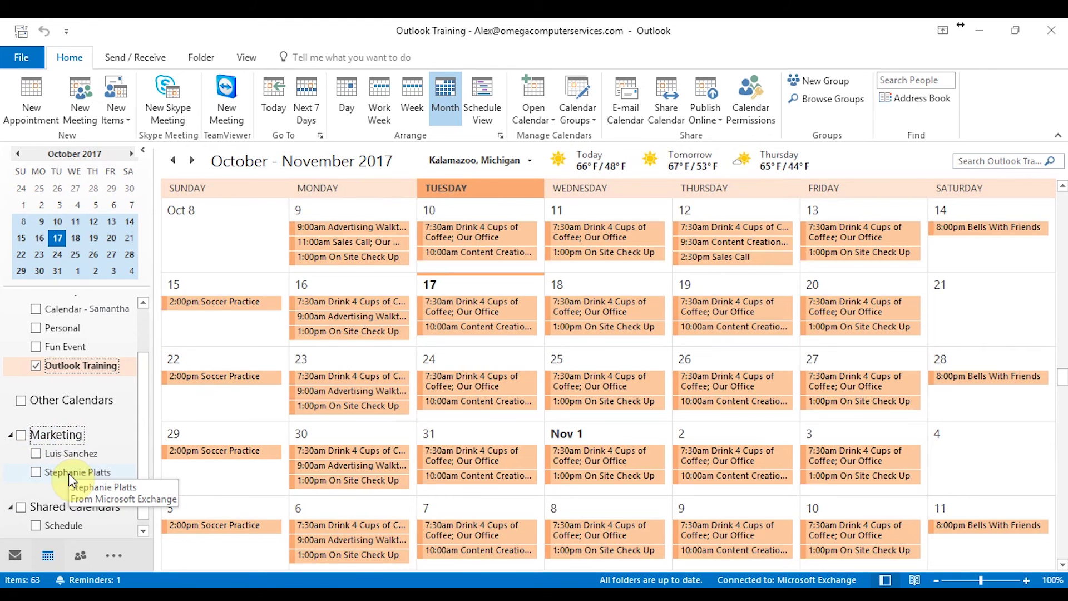
pyautogui.click(23, 435)
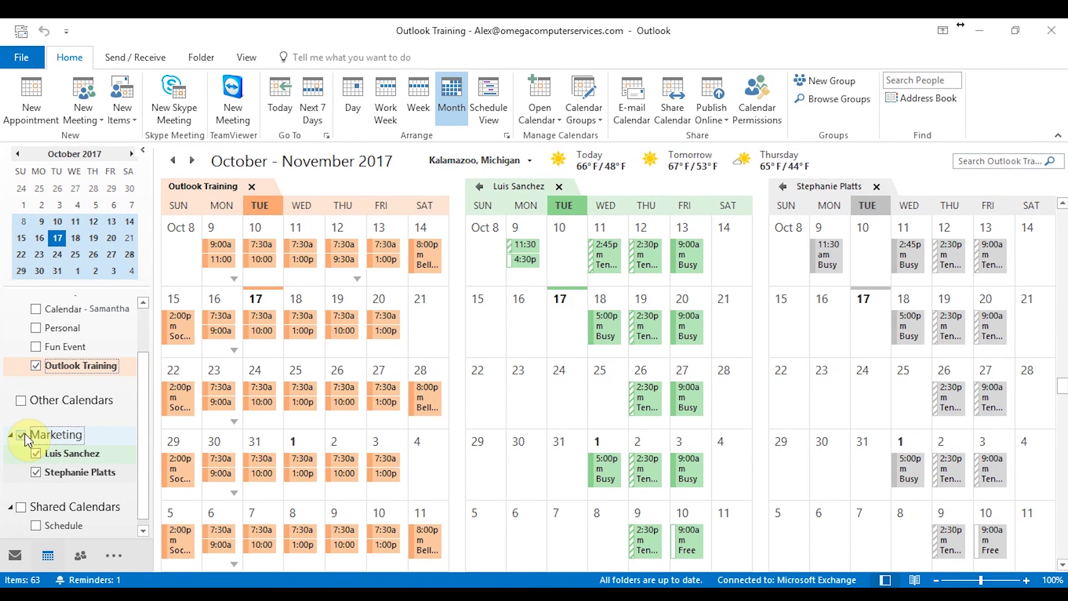
pyautogui.click(22, 435)
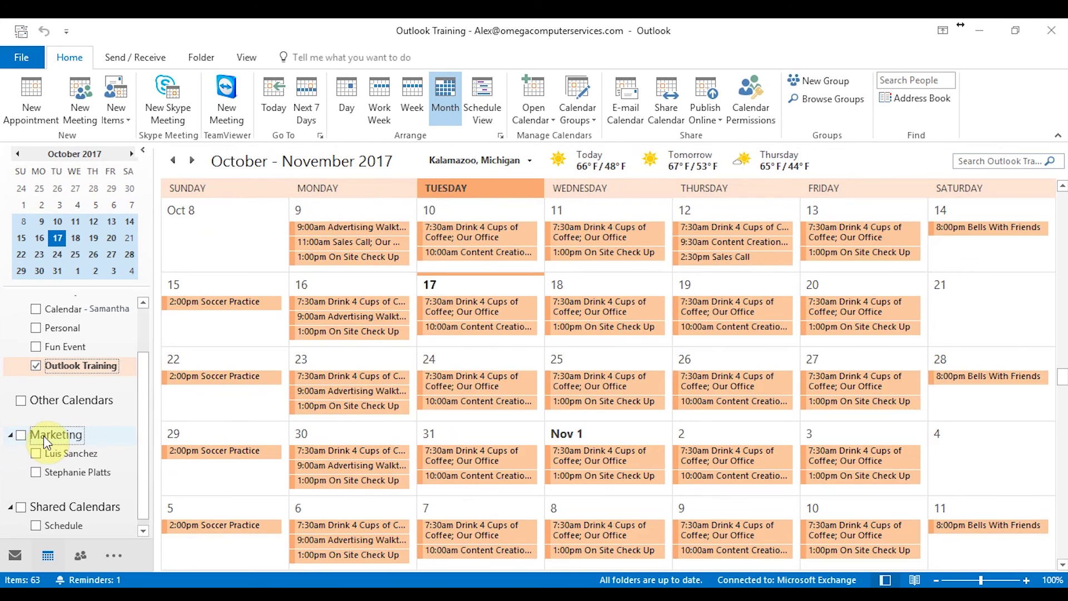
# - Bring up the Marketing group's context menu and dismiss it without choosing anything
pyautogui.rightClick(43, 441)
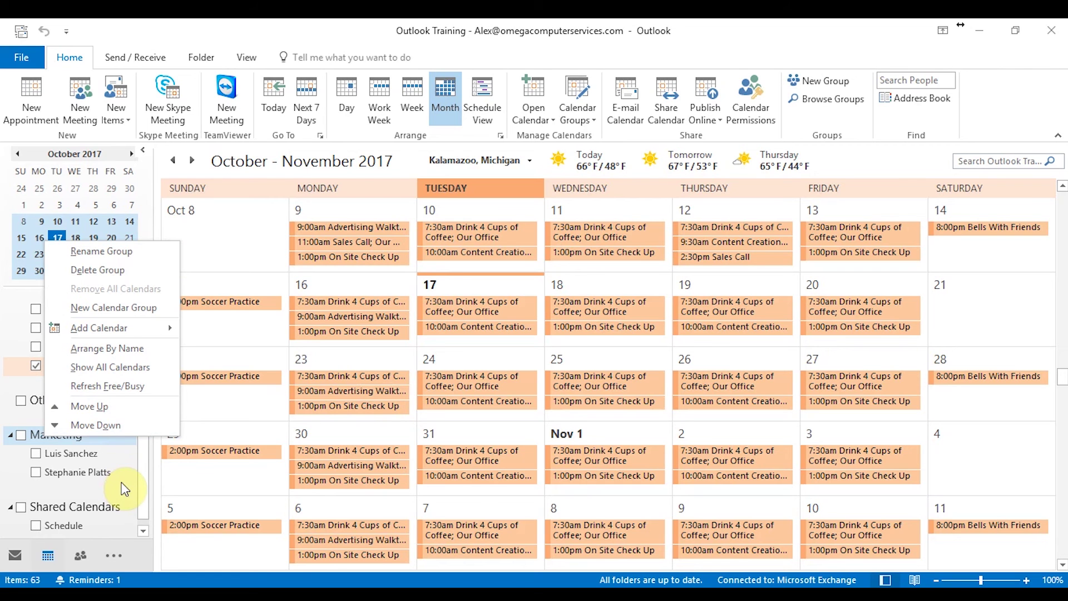
pyautogui.press('Escape')
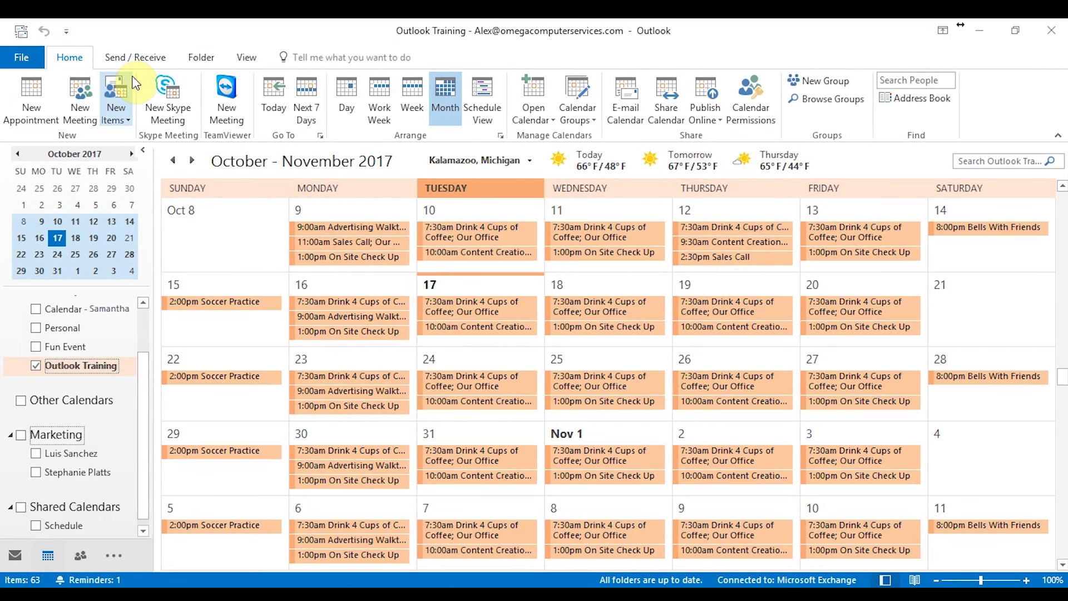
# - Start a new meeting addressed to a colleague with the subject Marketing
pyautogui.click(84, 91)
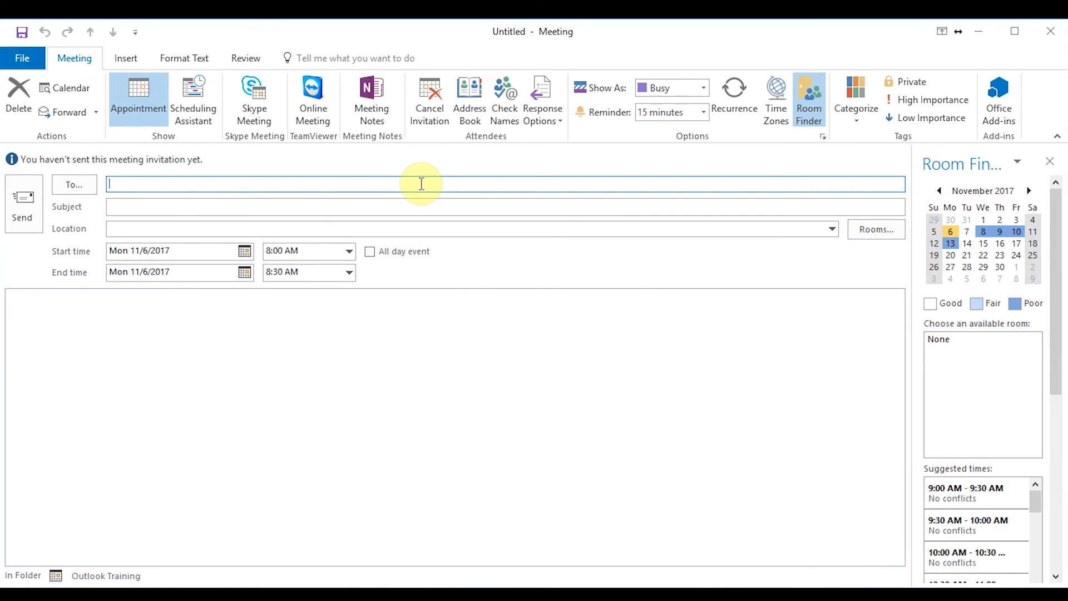
pyautogui.write('r')
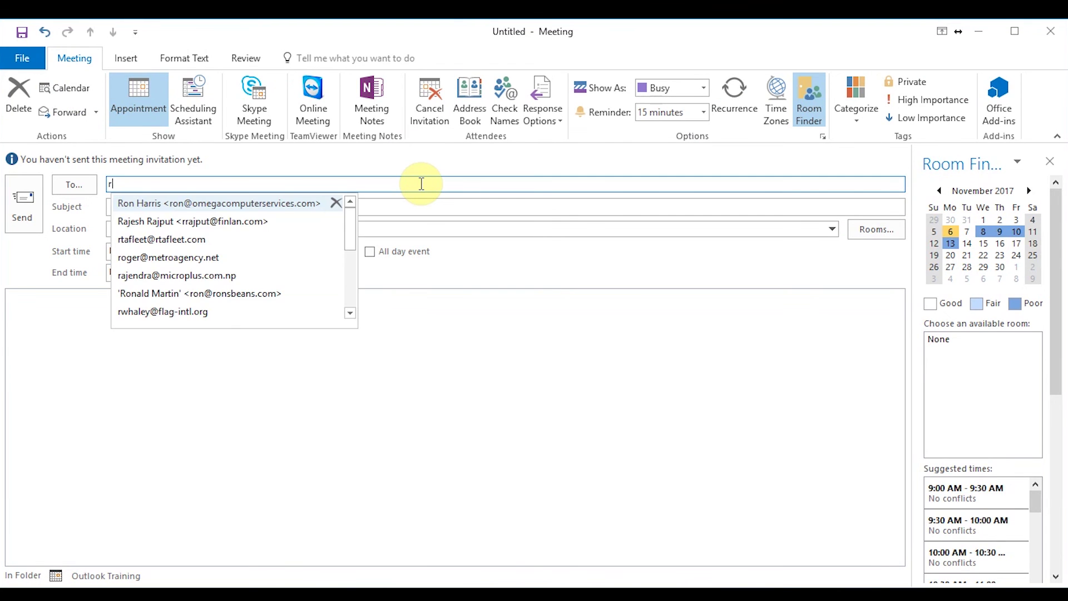
pyautogui.write('o')
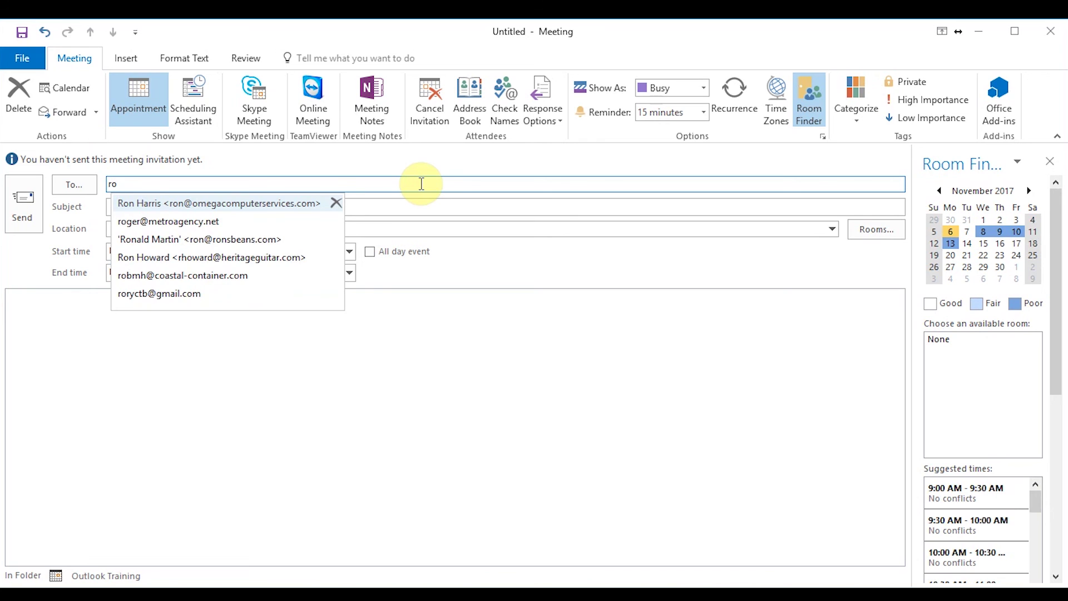
pyautogui.click(288, 203)
pyautogui.click(289, 208)
pyautogui.write('Marketing')
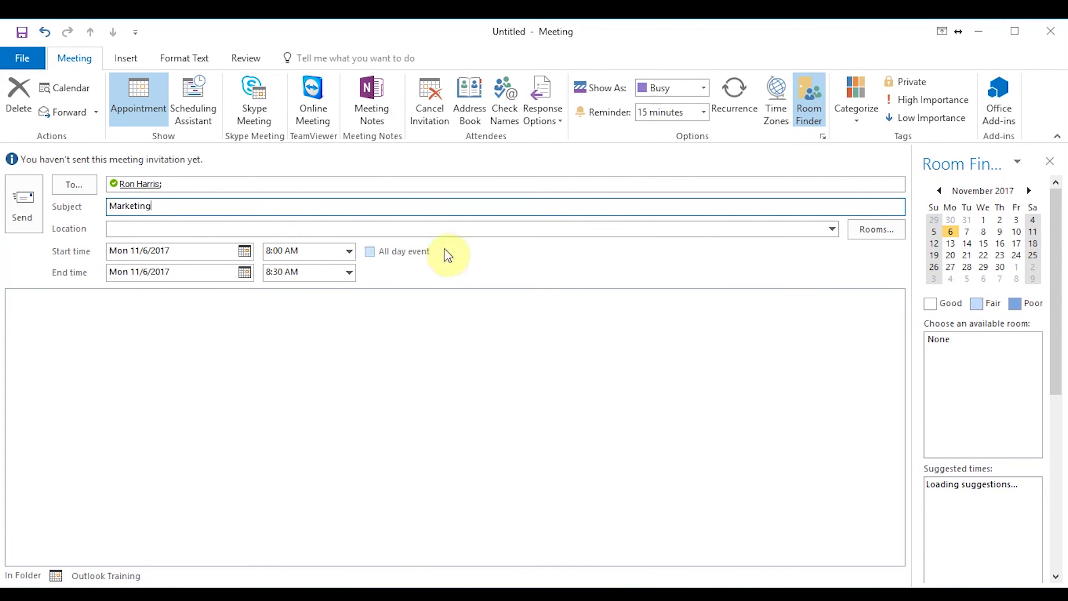
# - Set the meeting location to Our Office and the start date to Wed 11/8/2017
pyautogui.click(833, 231)
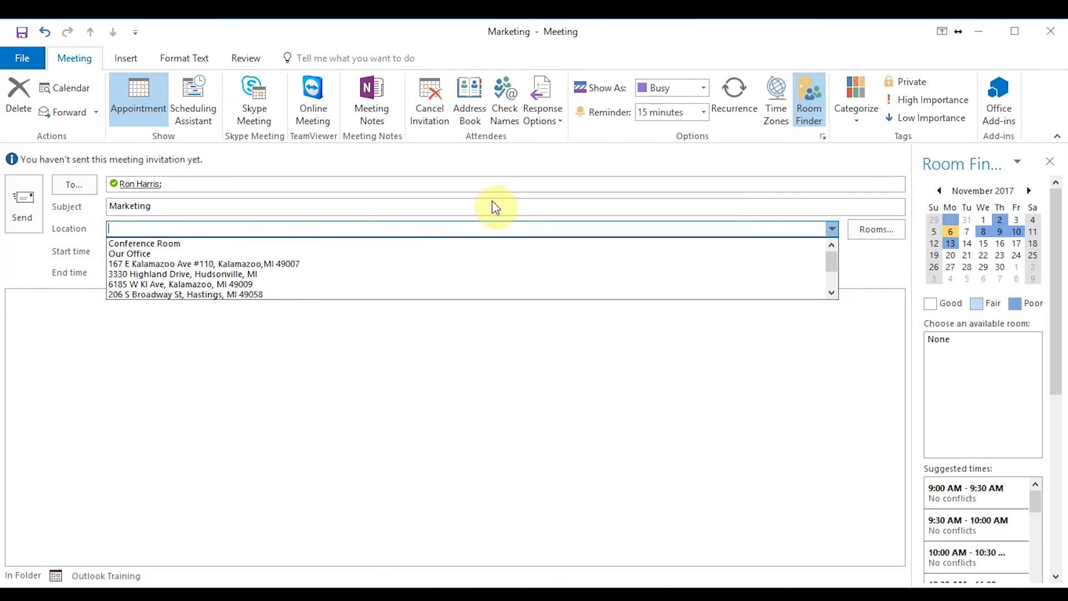
pyautogui.click(242, 253)
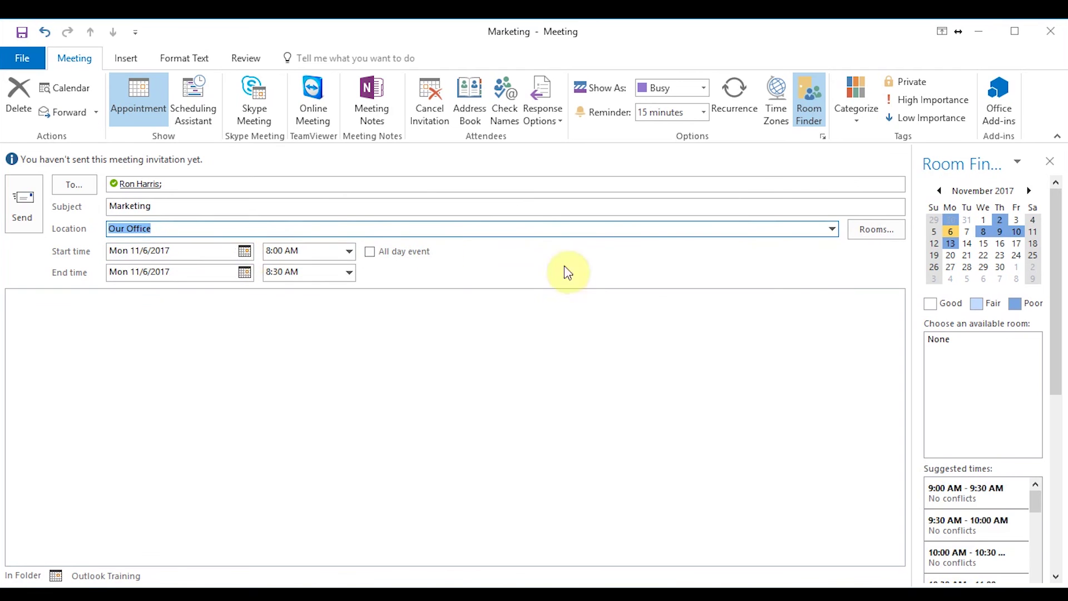
pyautogui.click(245, 252)
pyautogui.click(182, 319)
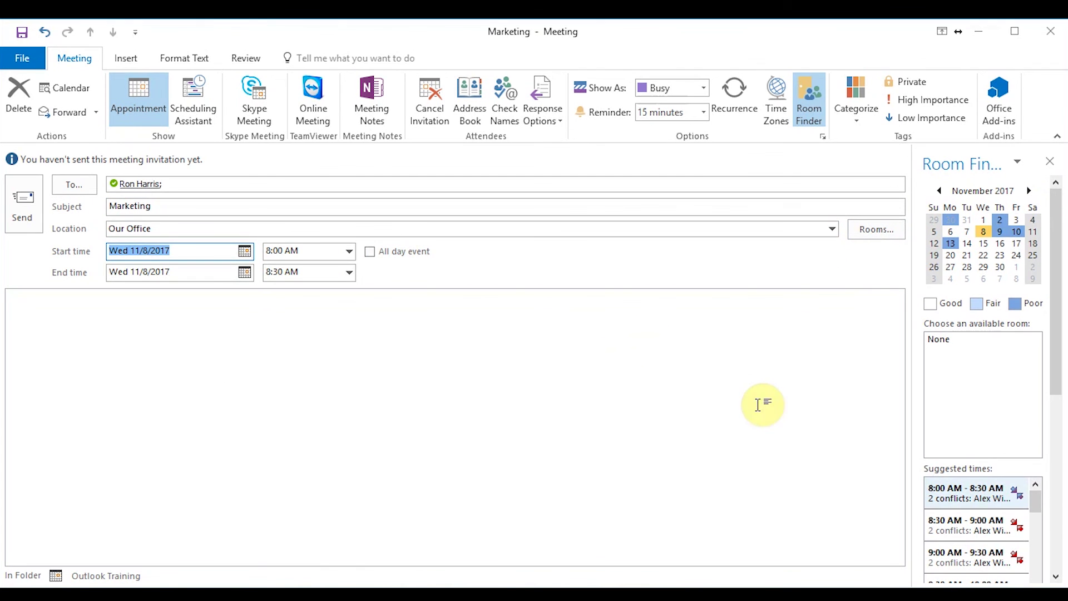
pyautogui.moveTo(1064, 339); pyautogui.dragTo(1021, 409)
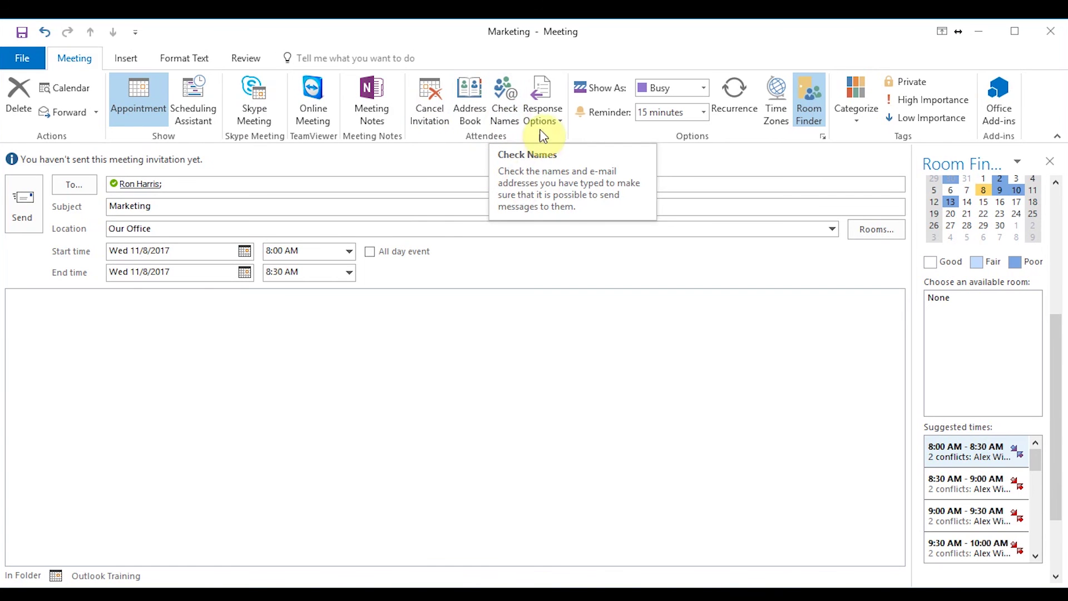
pyautogui.click(554, 121)
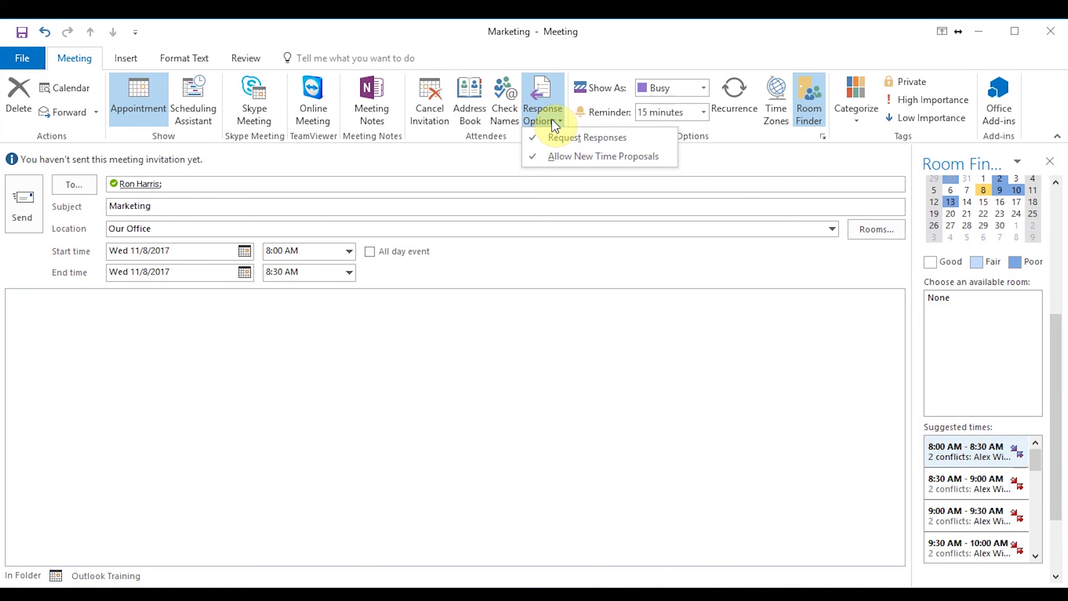
pyautogui.click(396, 148)
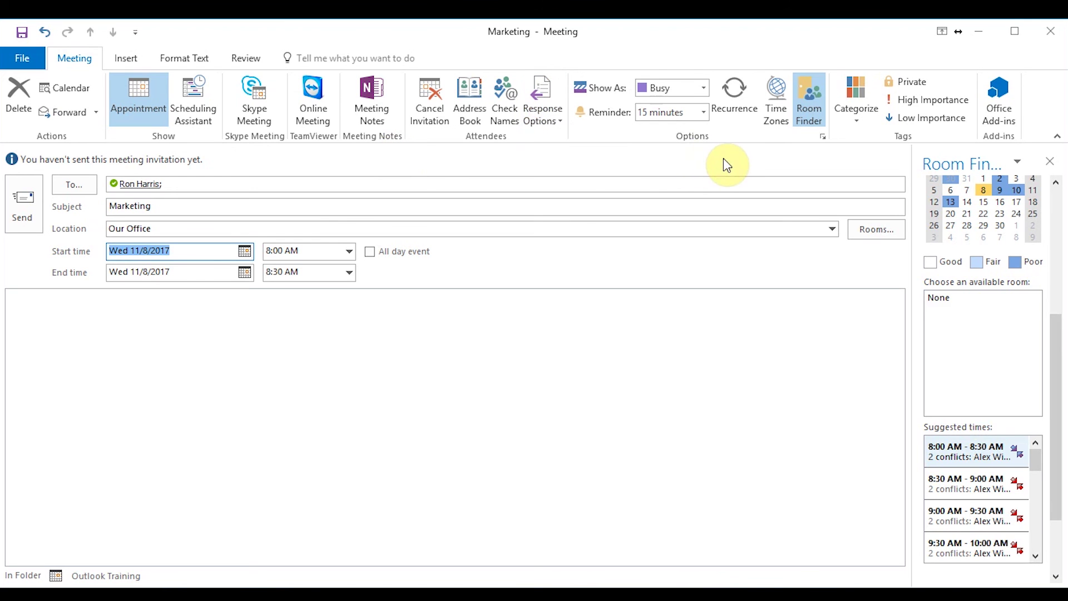
# - Keep Show As set to Busy and bring up the Appointment Recurrence dialog
pyautogui.click(702, 91)
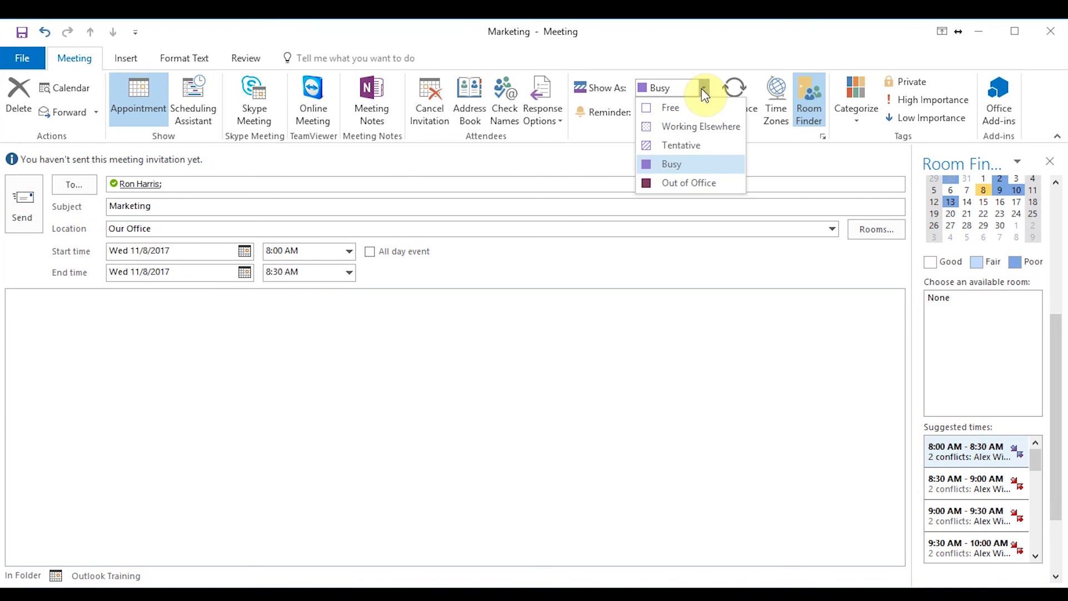
pyautogui.click(810, 172)
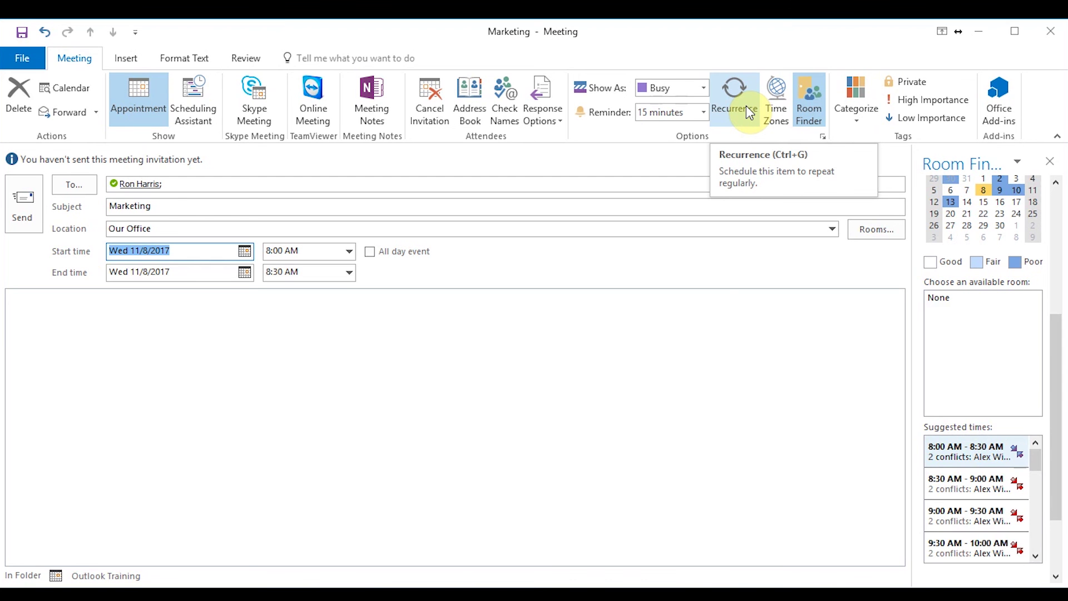
pyautogui.click(746, 106)
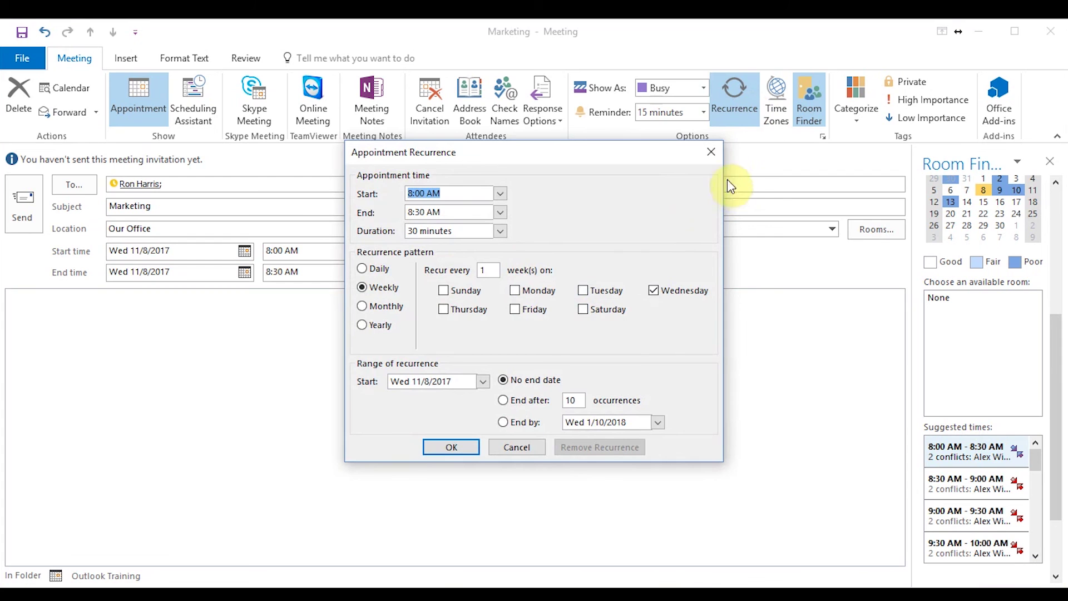
# - Close the recurrence settings unchanged and assign the red Marketing category
pyautogui.click(722, 156)
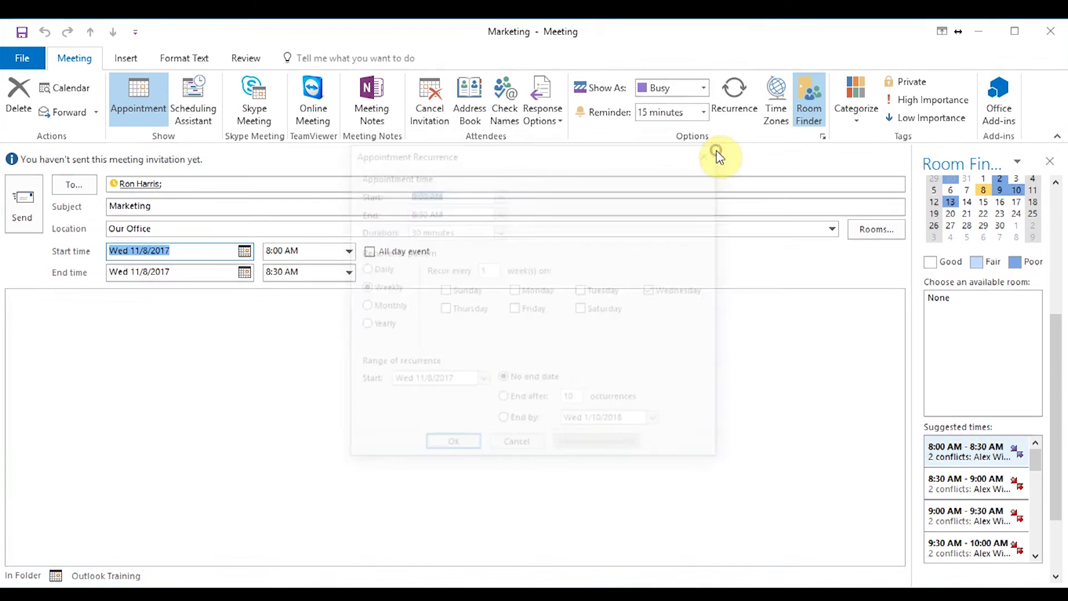
pyautogui.click(855, 123)
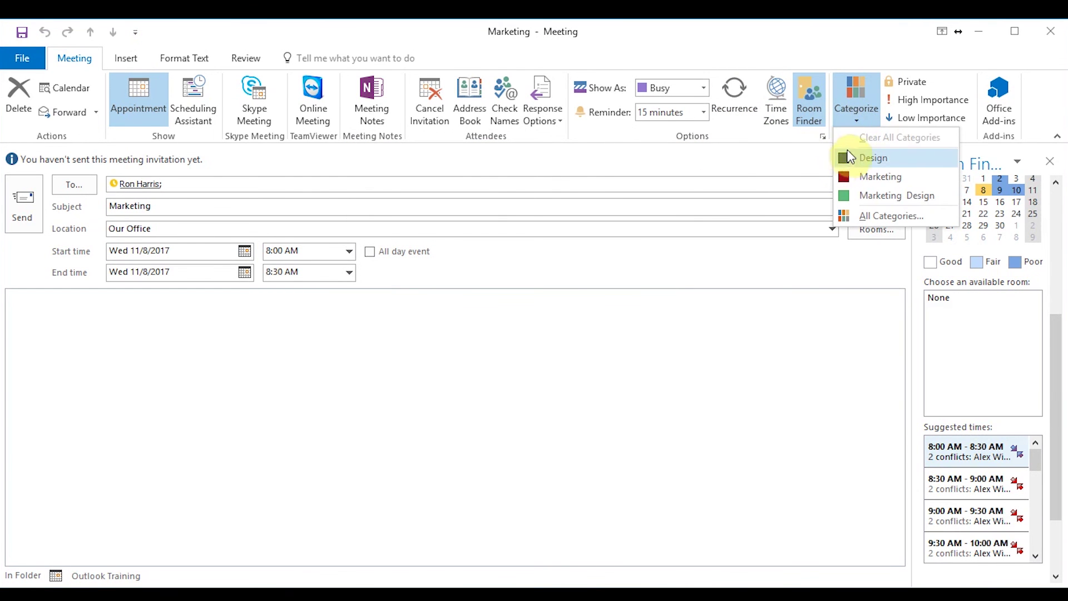
pyautogui.click(883, 176)
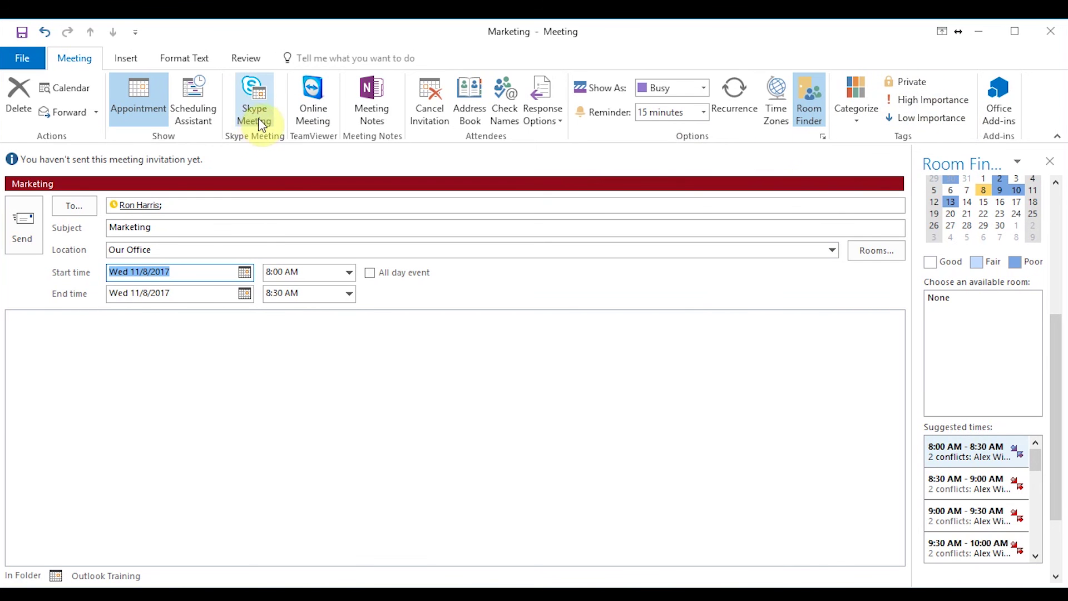
# - Browse the Insert, Format Text and Review ribbon options for the meeting's message body
pyautogui.click(132, 59)
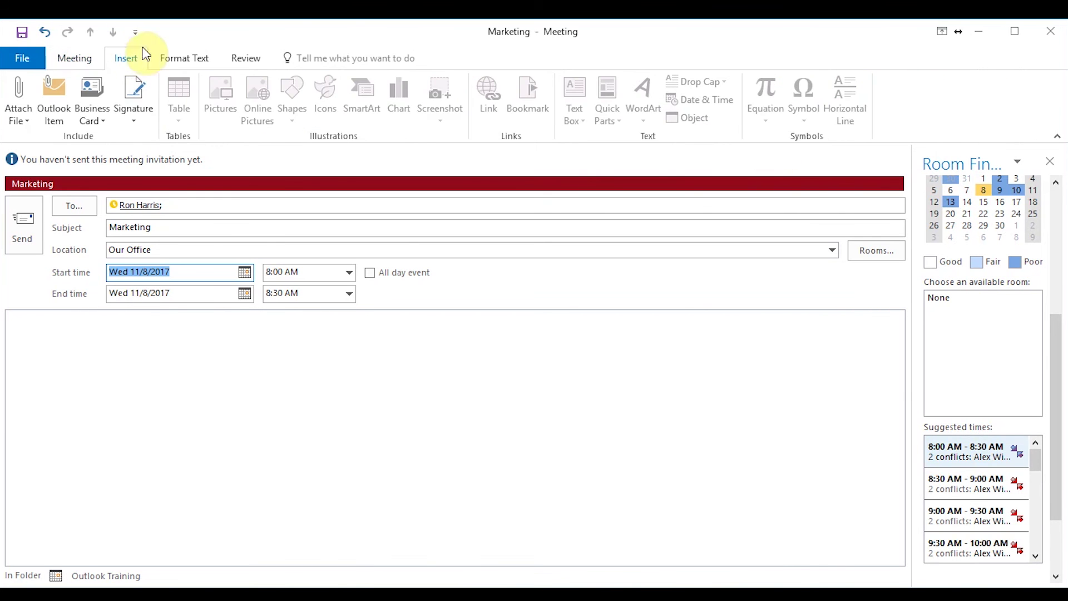
pyautogui.click(185, 405)
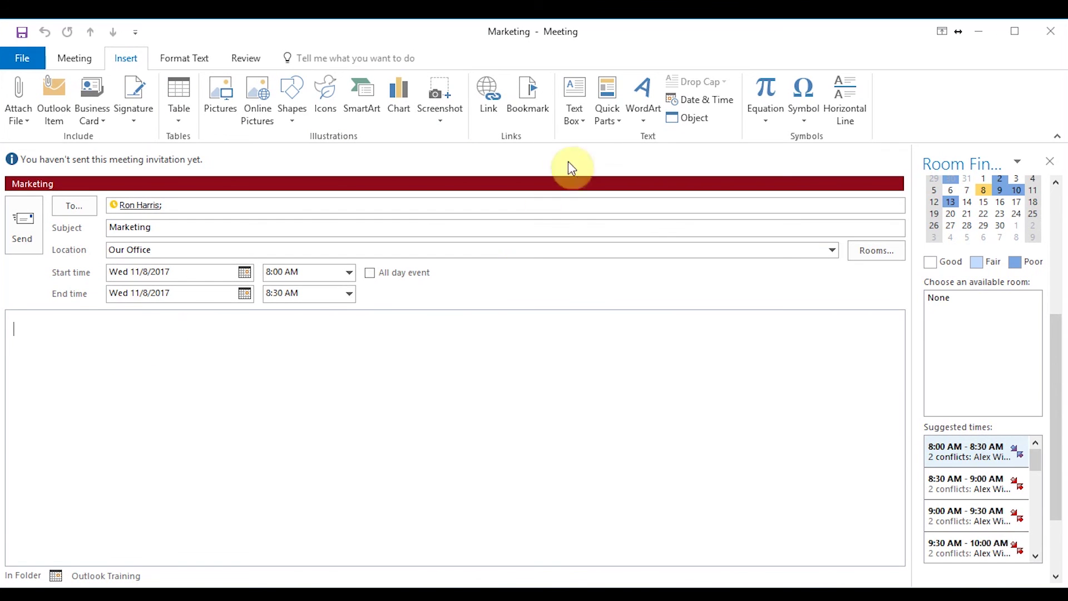
pyautogui.click(204, 59)
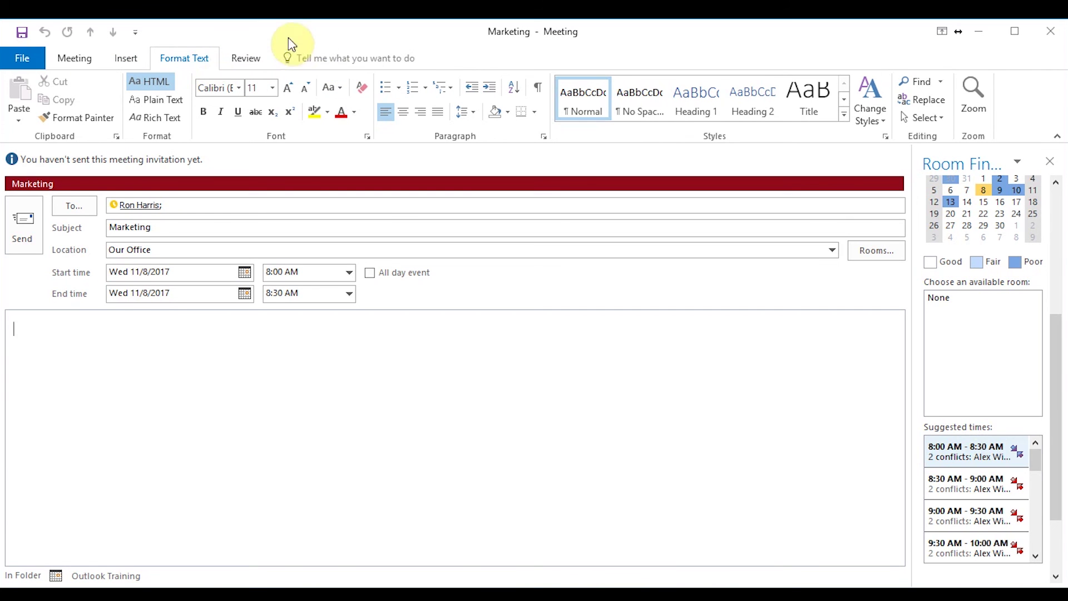
pyautogui.click(258, 61)
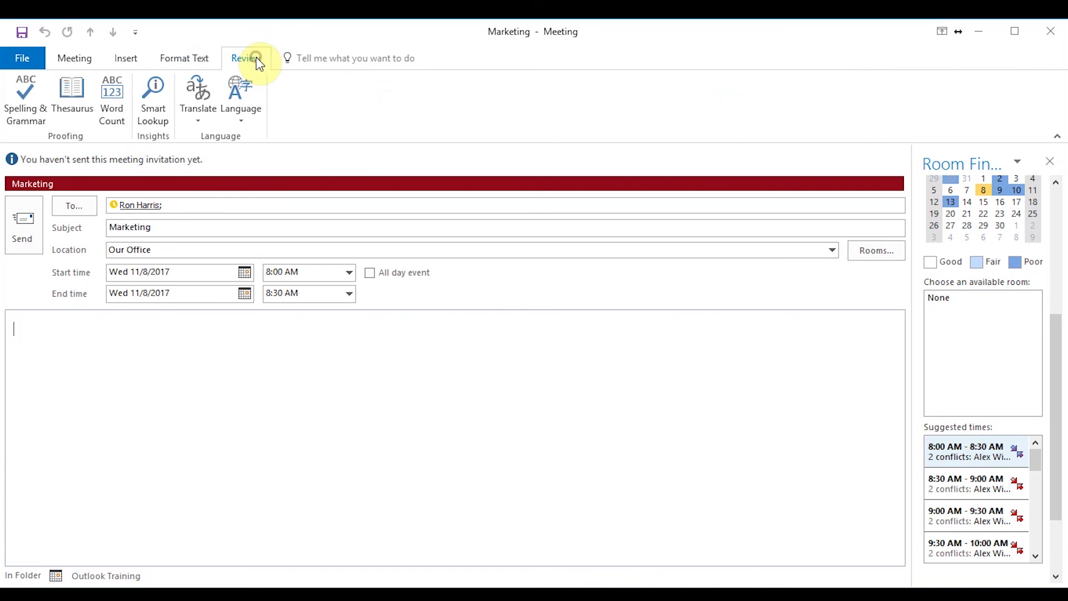